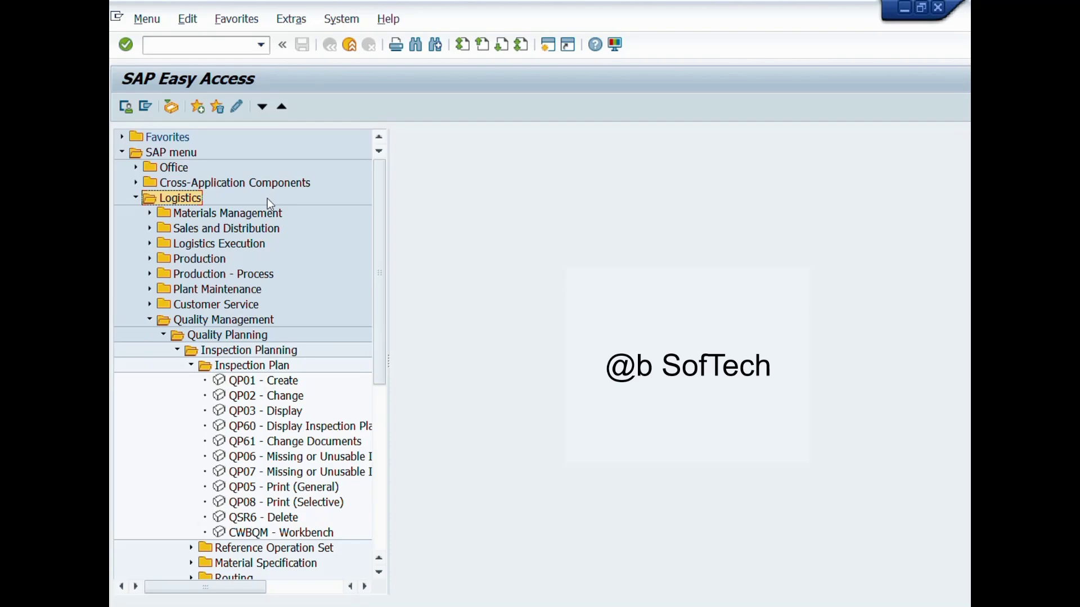
# Examine the Logistics path through Quality Management and Inspection Planning to the create, change and display transactions for inspection plans
pyautogui.click(251, 320)
pyautogui.click(250, 335)
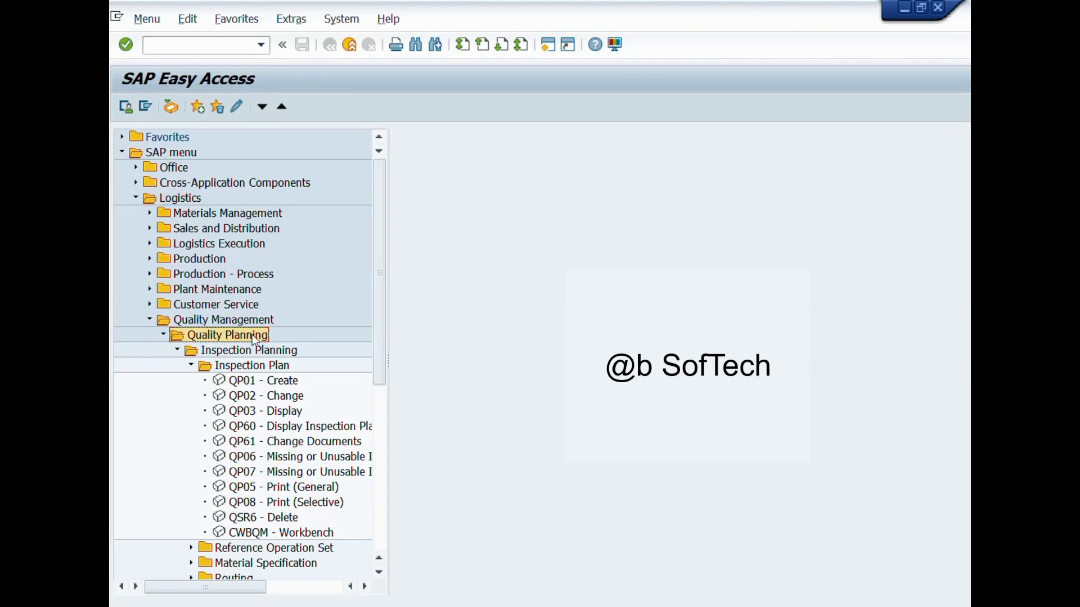
pyautogui.click(259, 349)
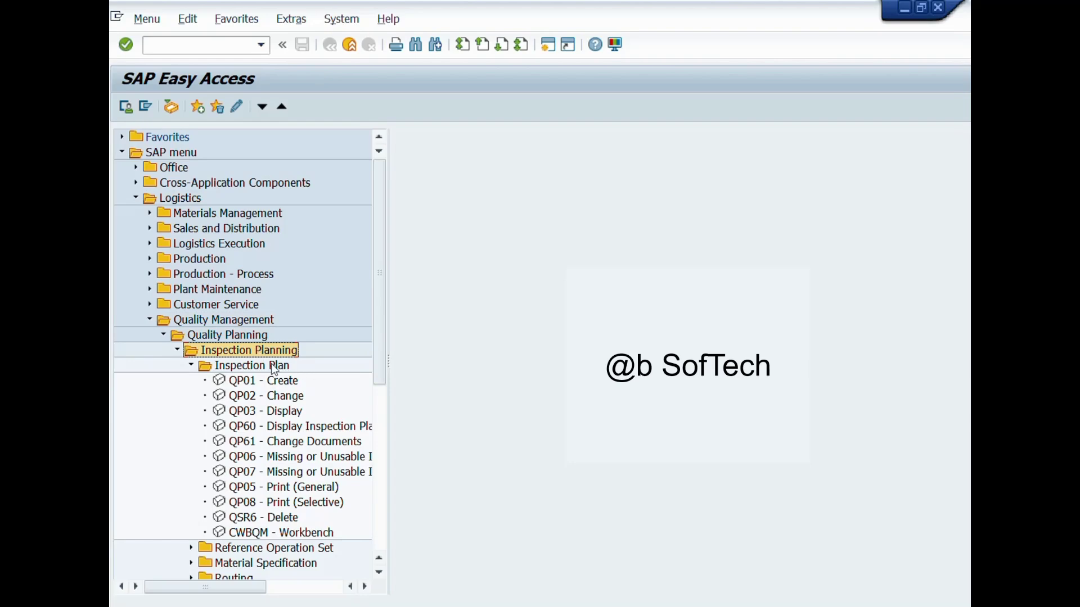
pyautogui.click(273, 367)
pyautogui.click(290, 382)
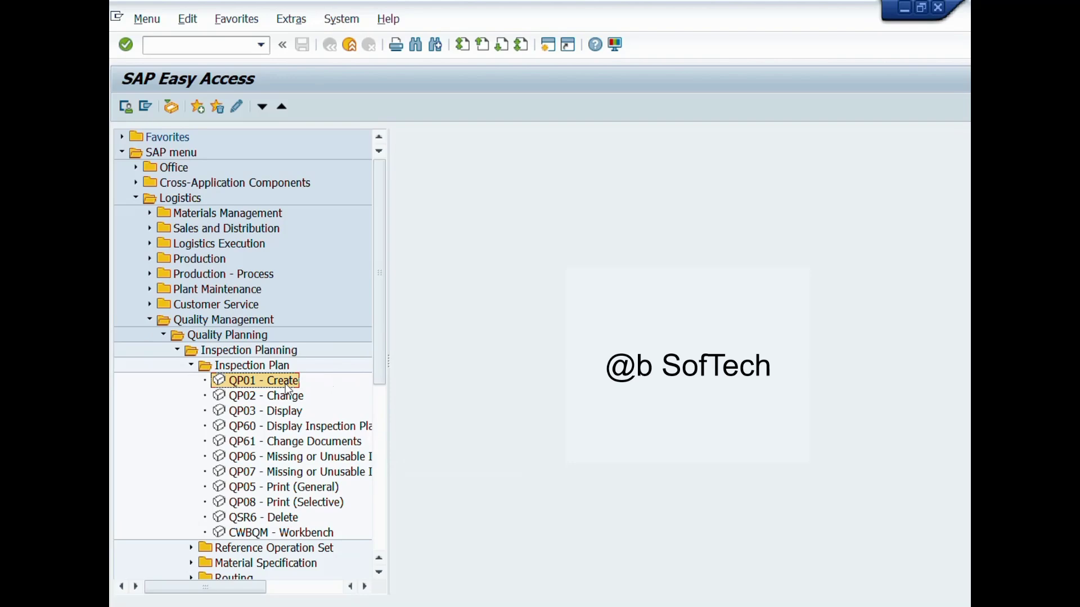
pyautogui.click(299, 399)
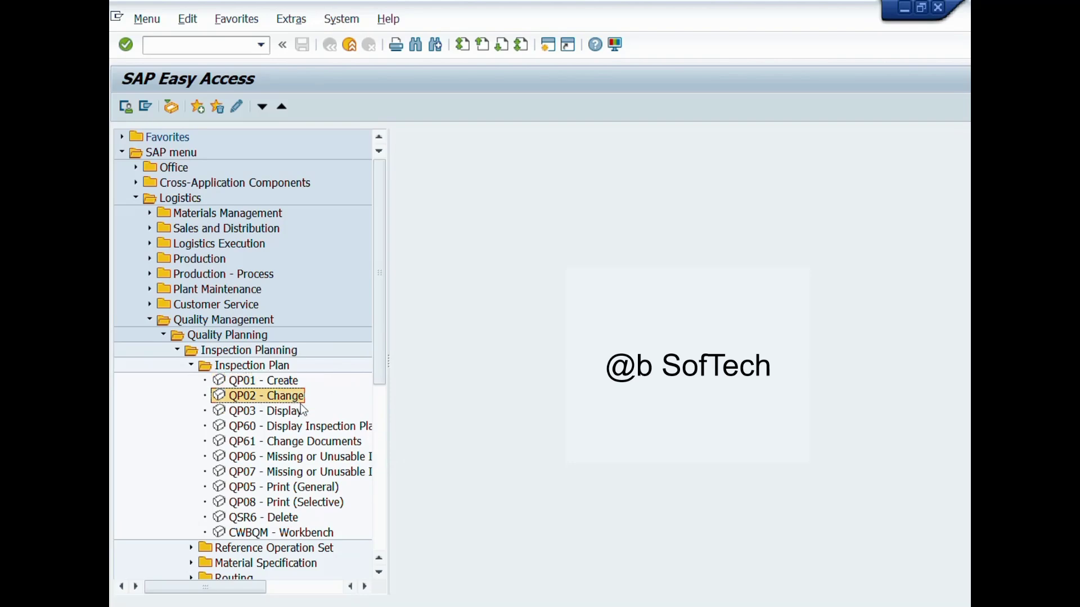
pyautogui.click(244, 413)
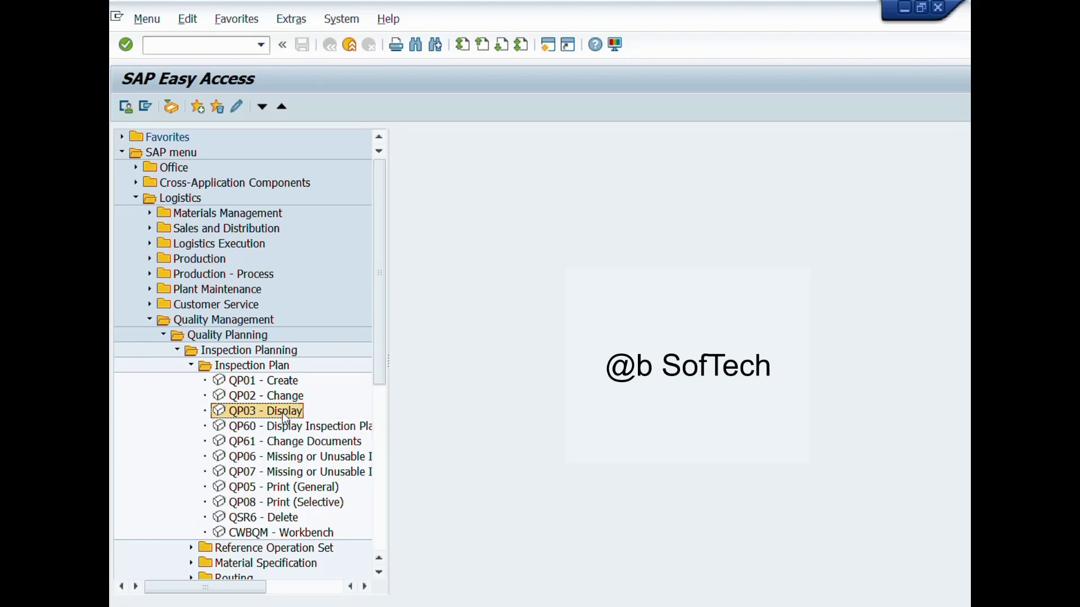
pyautogui.click(290, 382)
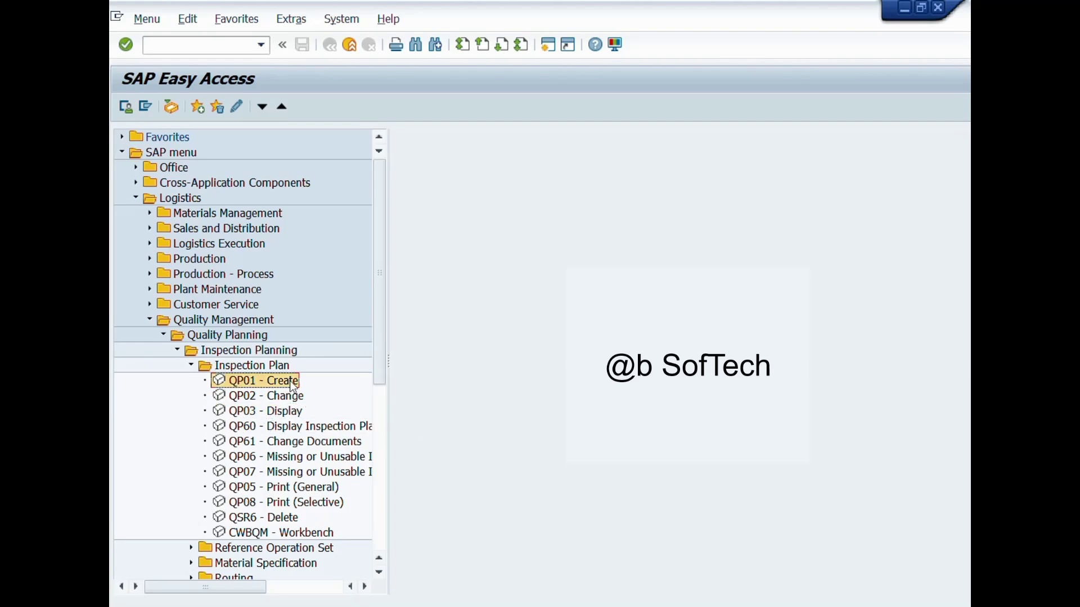
# Start transaction qp01 to create an inspection plan
pyautogui.click(209, 45)
pyautogui.write('qp01')
pyautogui.hotkey('shift', 'Left')
pyautogui.hotkey('shift', 'Left')
pyautogui.press('End')
pyautogui.press('Home')
pyautogui.click(126, 45)
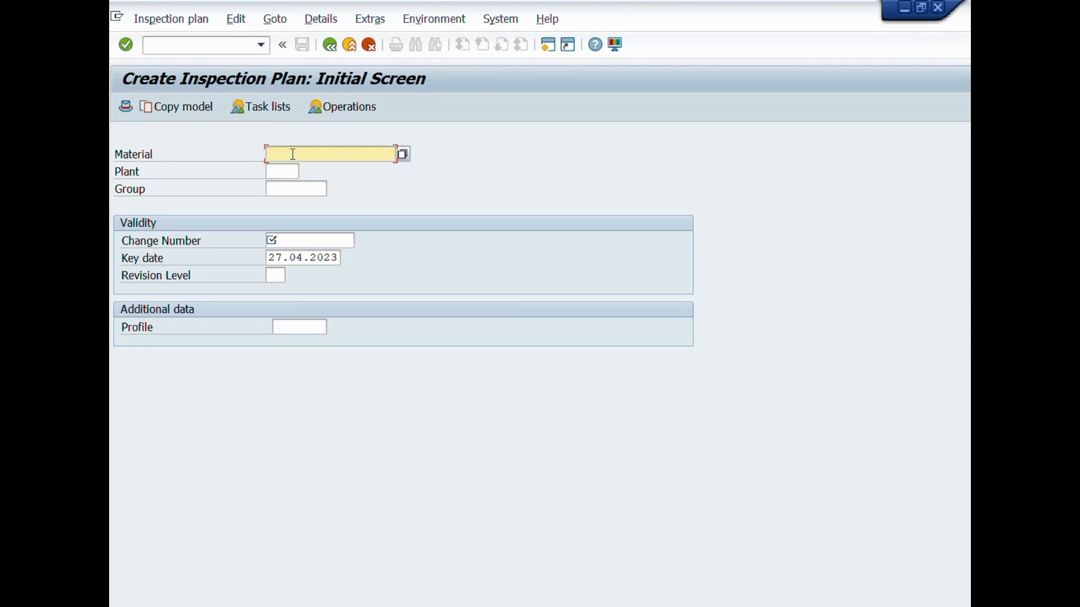
# Enter material 20001997 and plant 1000 for the new inspection plan
pyautogui.write('20001997')
pyautogui.click(287, 171)
pyautogui.write('1000')
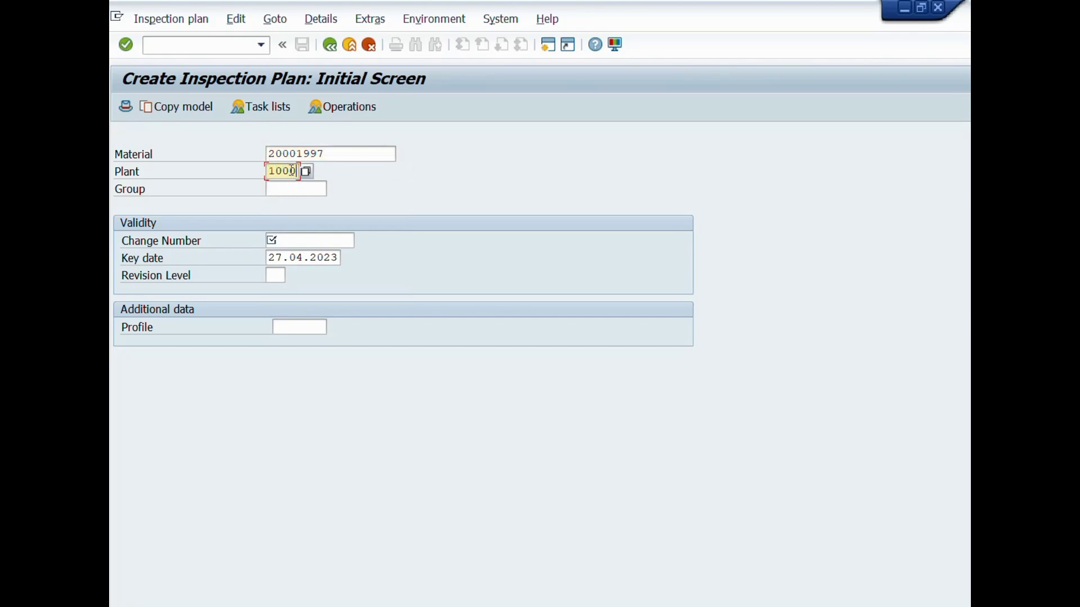
pyautogui.press('Tab')
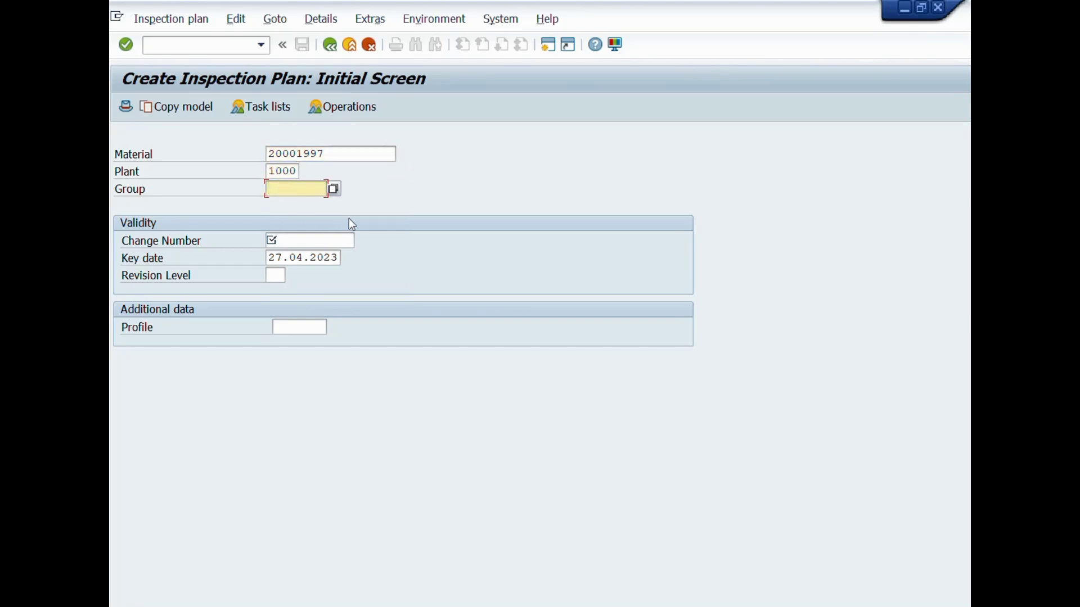
pyautogui.click(342, 238)
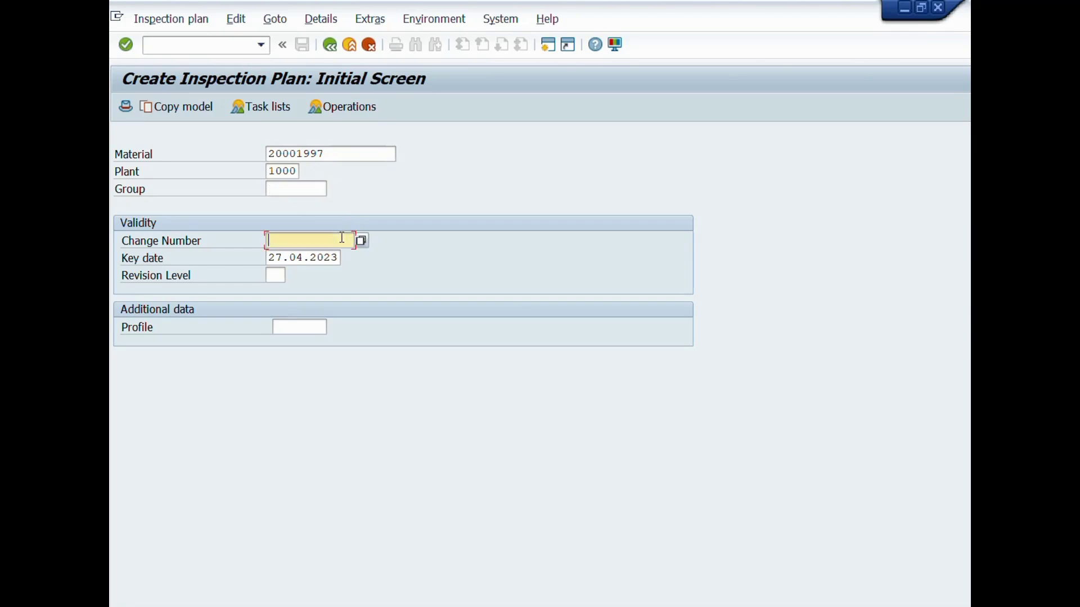
pyautogui.click(342, 238)
pyautogui.click(339, 257)
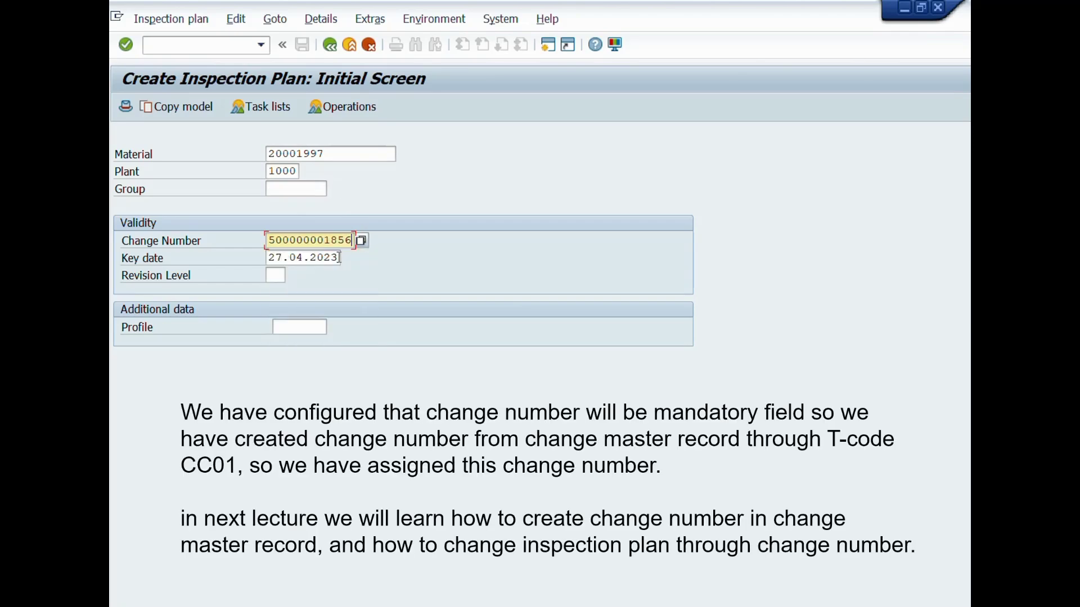
pyautogui.press('BackSpace')
pyautogui.write('7')
pyautogui.click(191, 243)
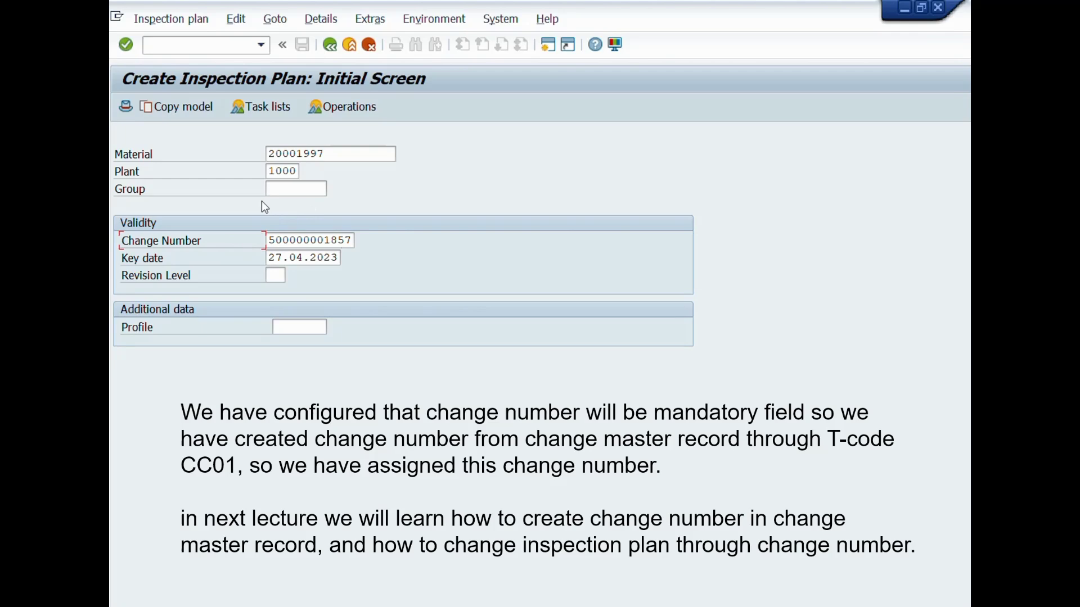
pyautogui.click(309, 239)
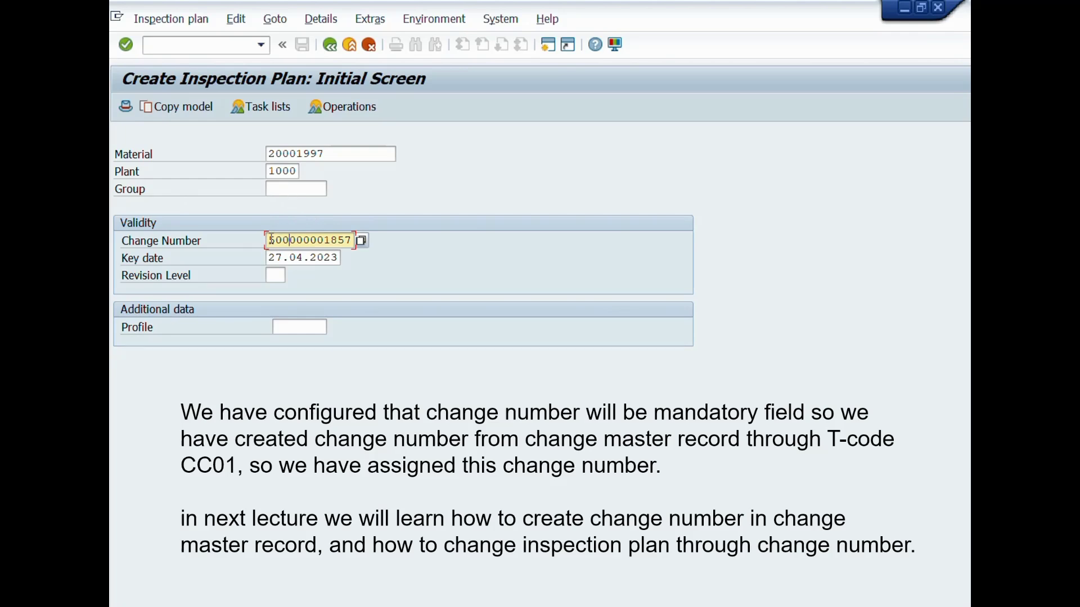
pyautogui.moveTo(271, 240); pyautogui.dragTo(354, 239)
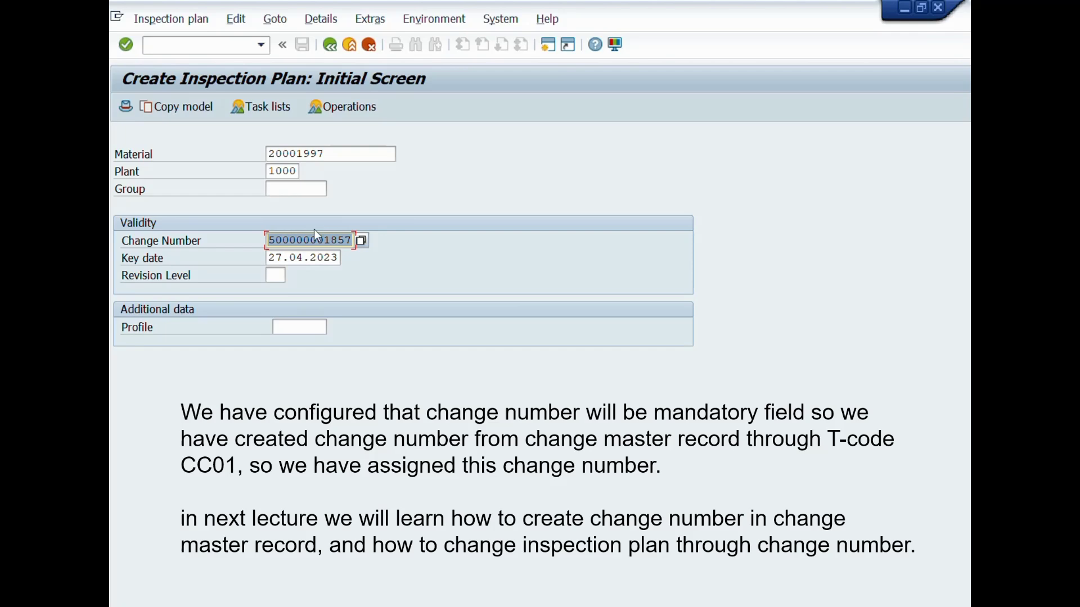
pyautogui.click(241, 238)
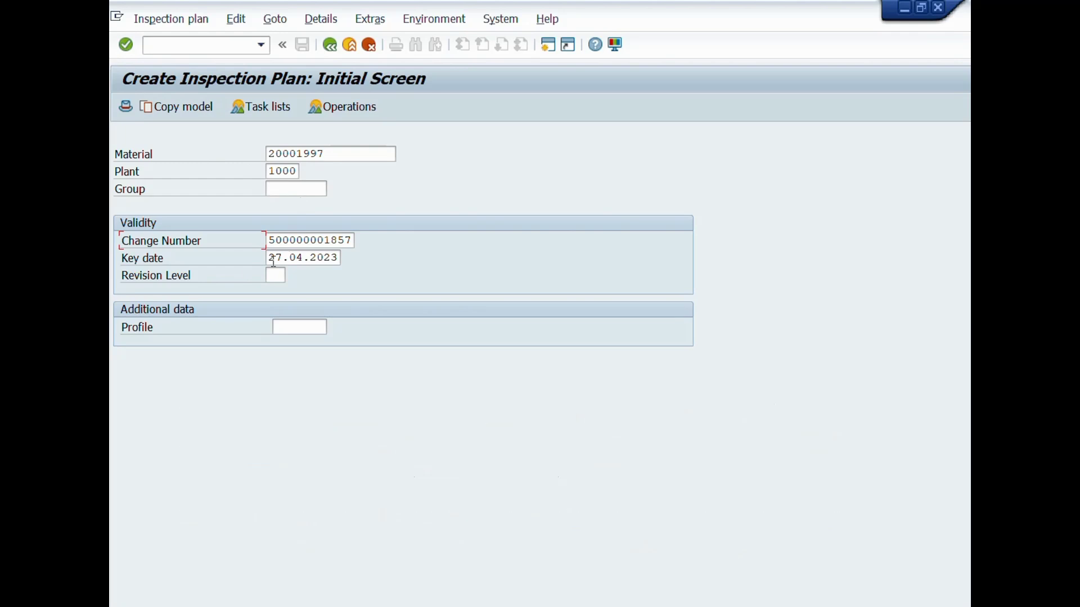
# Read the field help for the validity key date and close it
pyautogui.click(304, 257)
pyautogui.click(147, 259)
pyautogui.press('F1')
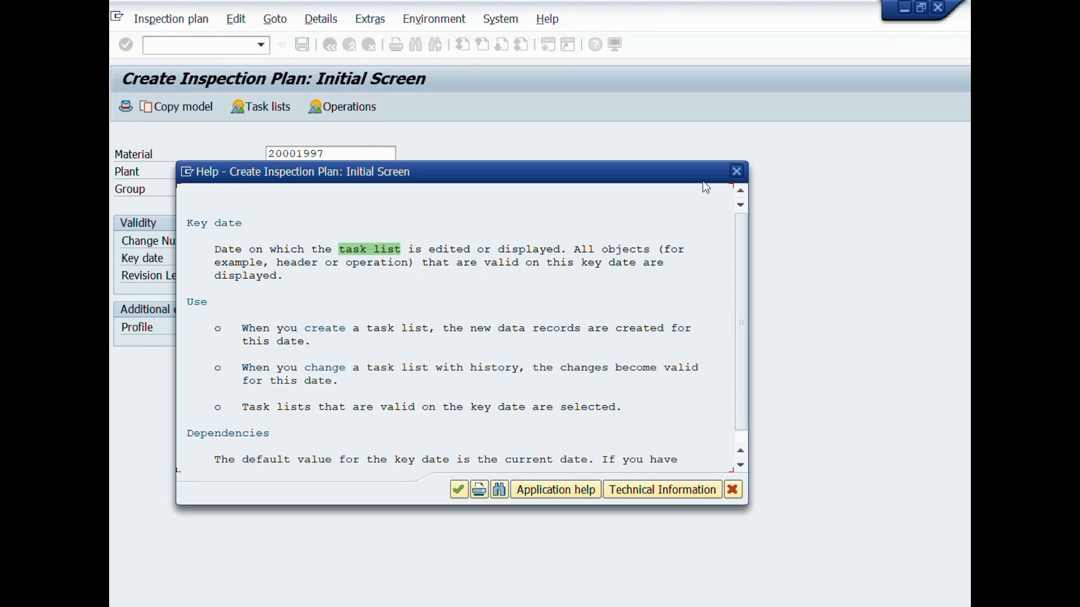
pyautogui.click(736, 171)
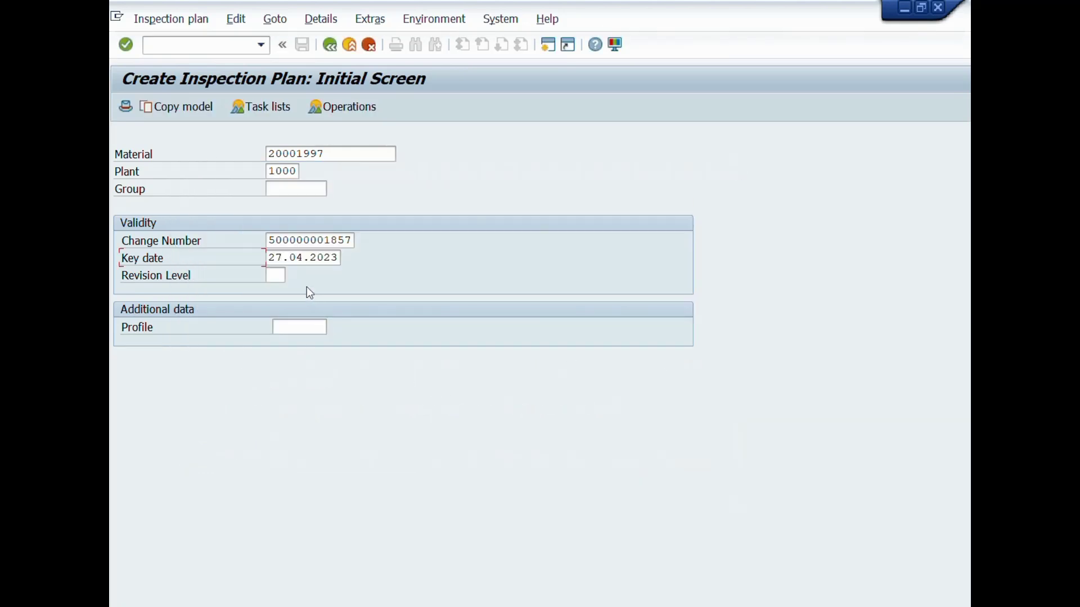
# Review the initial entries and confirm them to open the inspection plan's header details
pyautogui.click(332, 156)
pyautogui.click(284, 171)
pyautogui.click(290, 241)
pyautogui.click(336, 258)
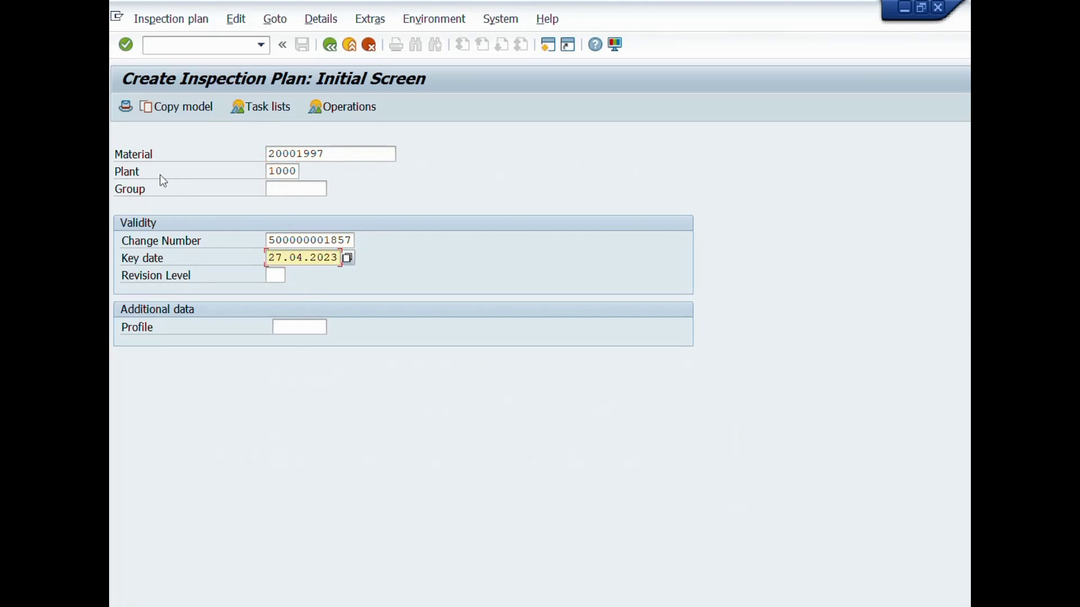
pyautogui.click(126, 47)
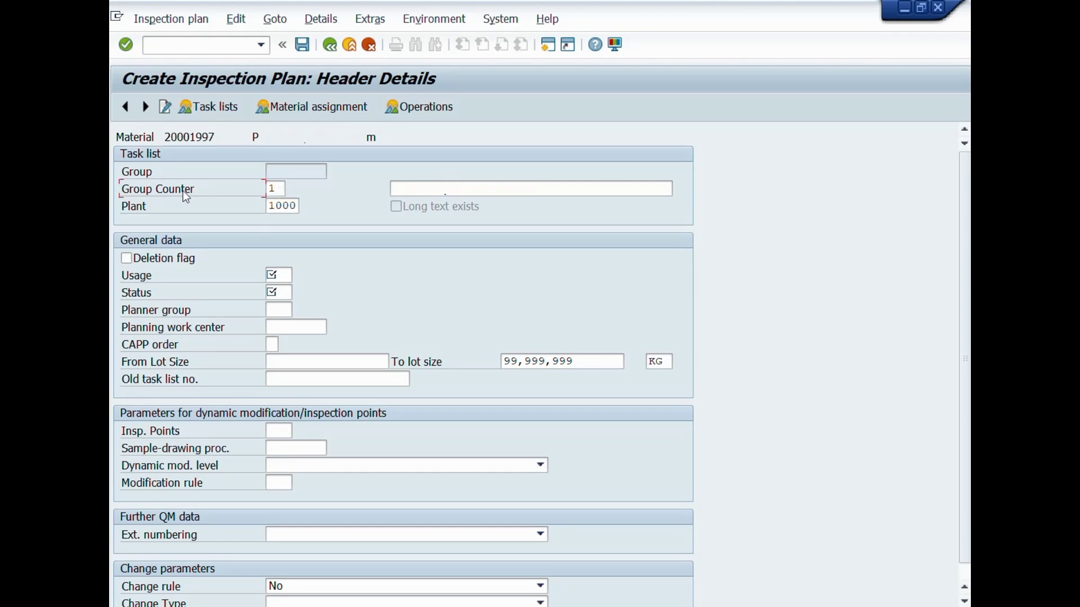
# Read the field help for the header's deletion flag and usage, leaving the deletion flag cleared
pyautogui.click(157, 189)
pyautogui.click(177, 258)
pyautogui.press('F1')
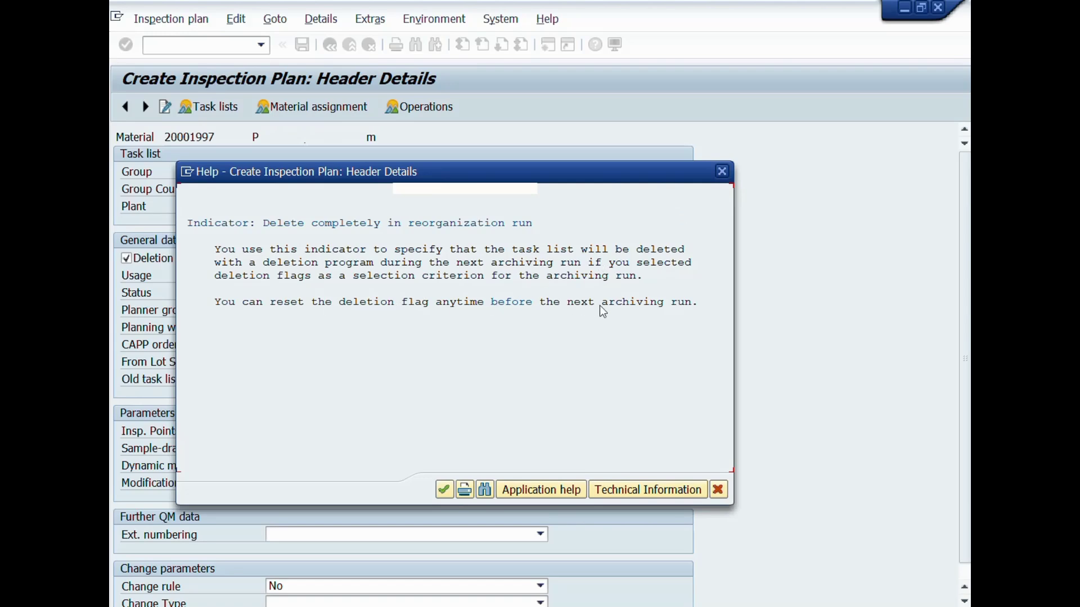
pyautogui.click(722, 172)
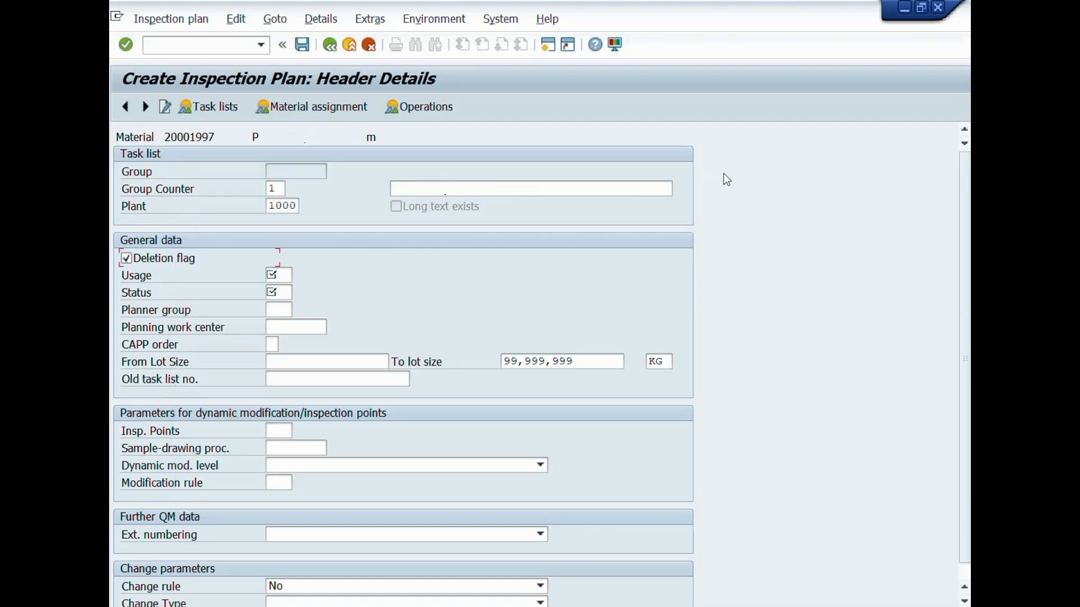
pyautogui.click(154, 260)
pyautogui.press('F1')
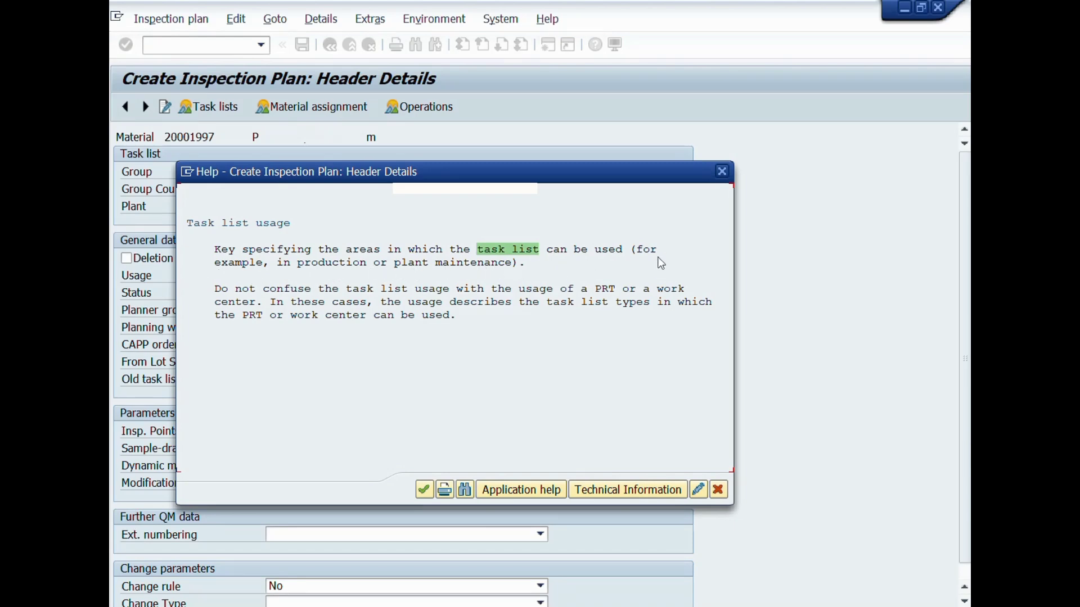
pyautogui.click(723, 171)
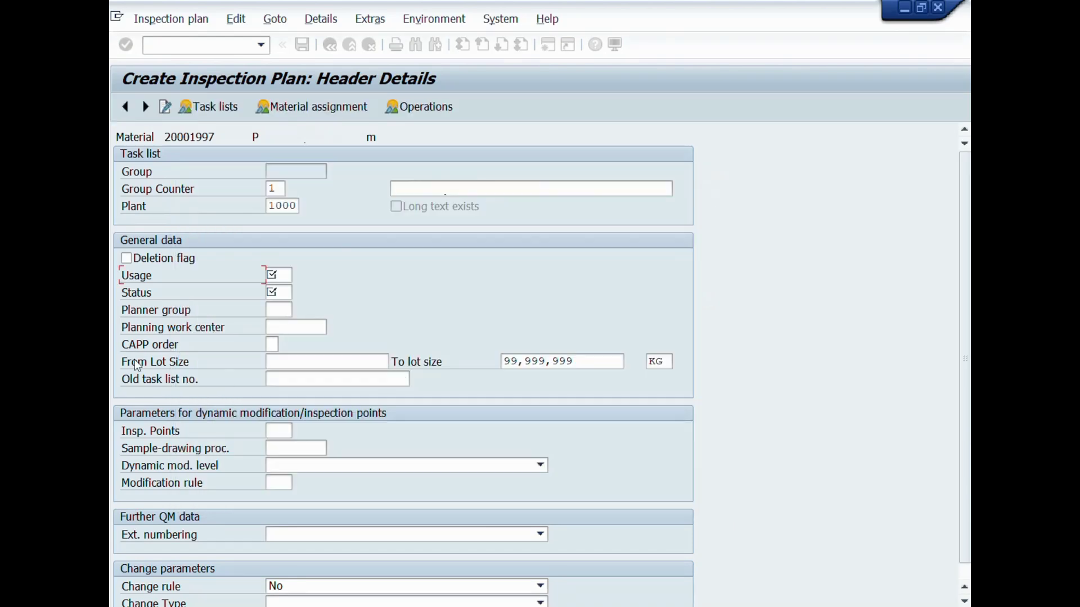
# Read the field help for the header's status and inspection points
pyautogui.press('F1')
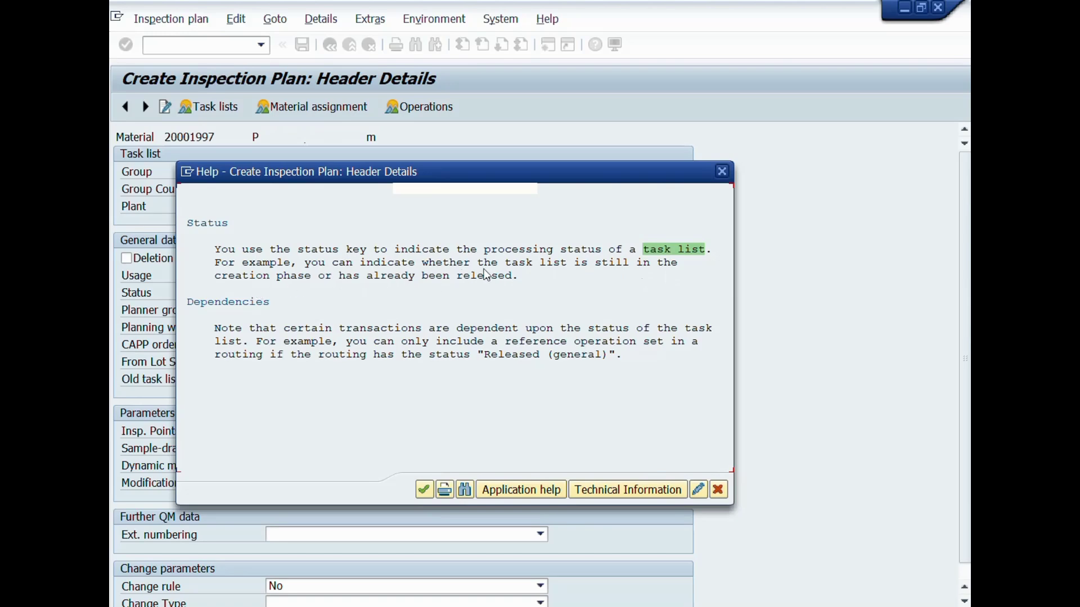
pyautogui.click(722, 172)
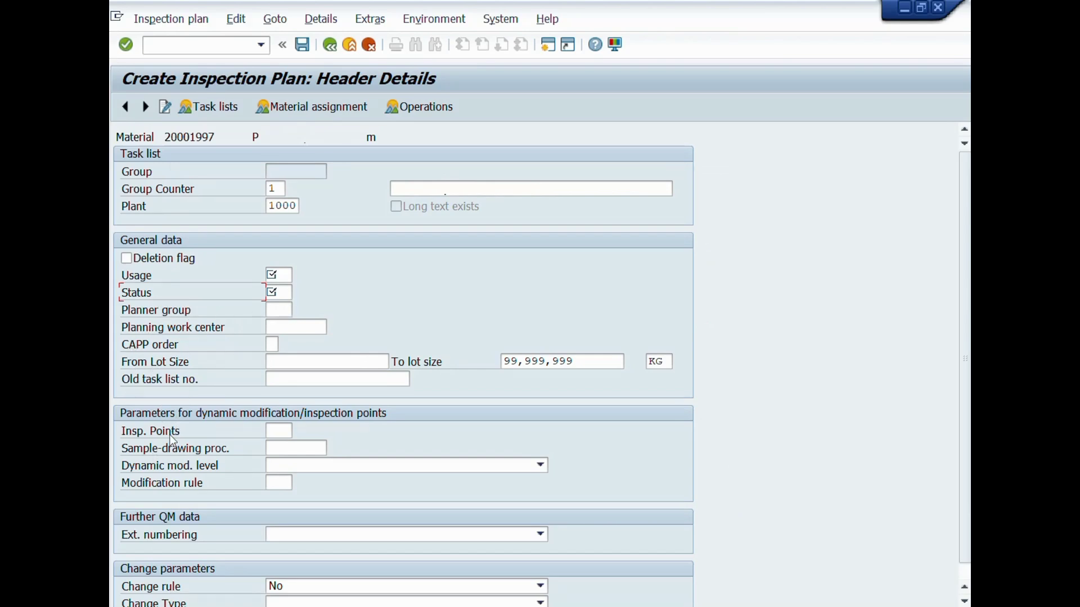
pyautogui.press('F1')
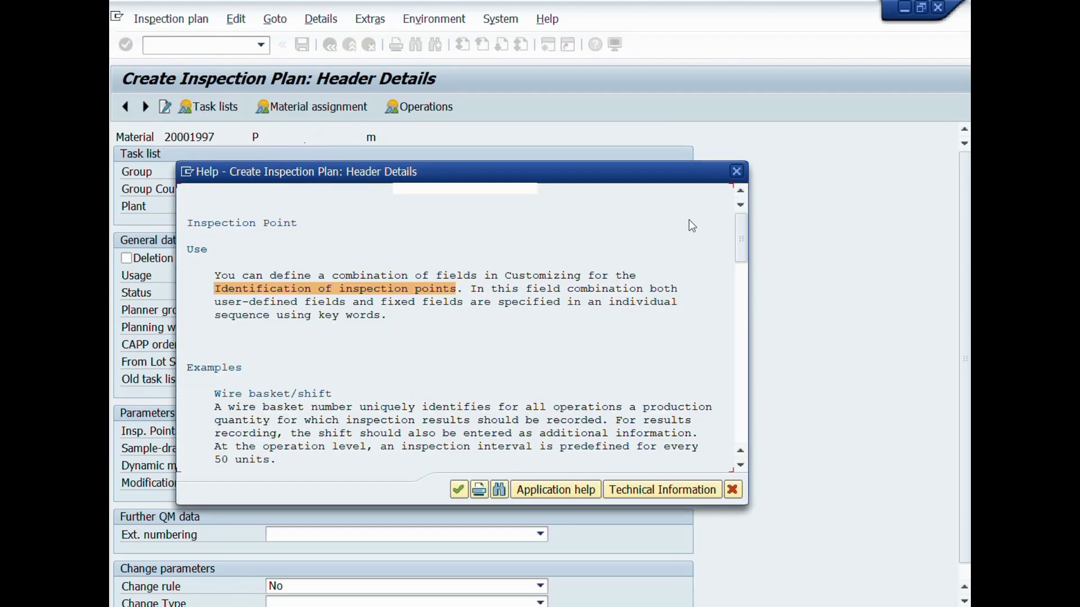
pyautogui.click(740, 176)
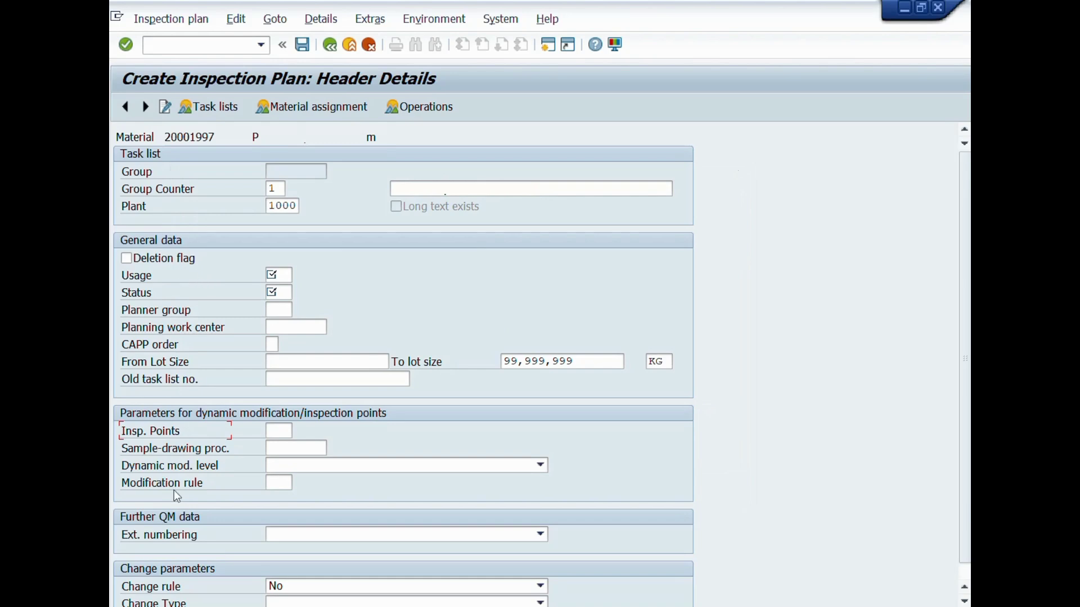
pyautogui.press('Down')
# Set the plan's usage to 5 (Goods receipt) and its status to 4 (Released (general))
pyautogui.click(276, 275)
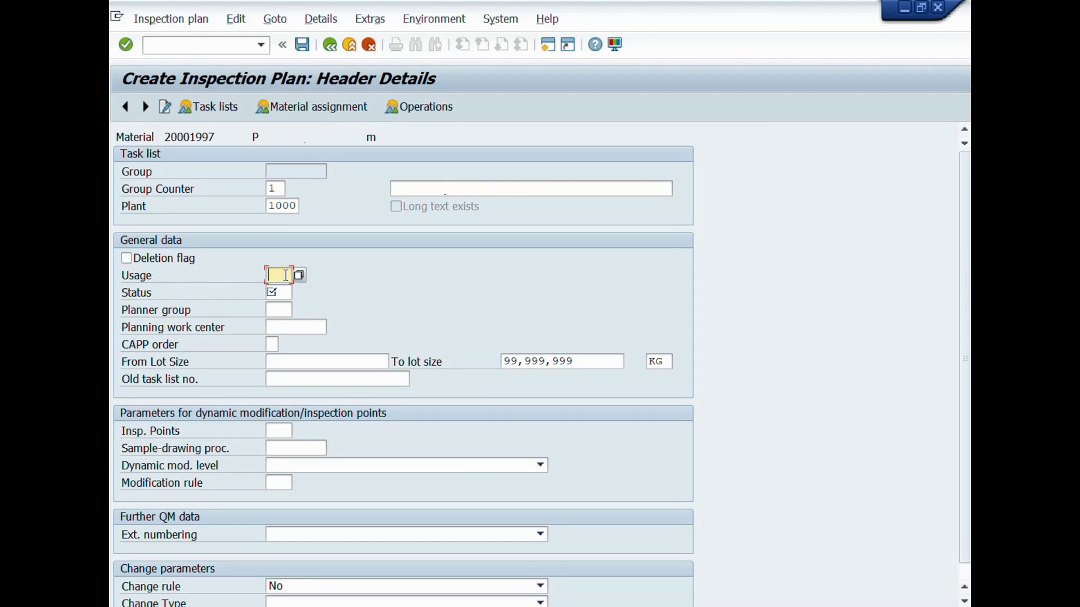
pyautogui.click(299, 276)
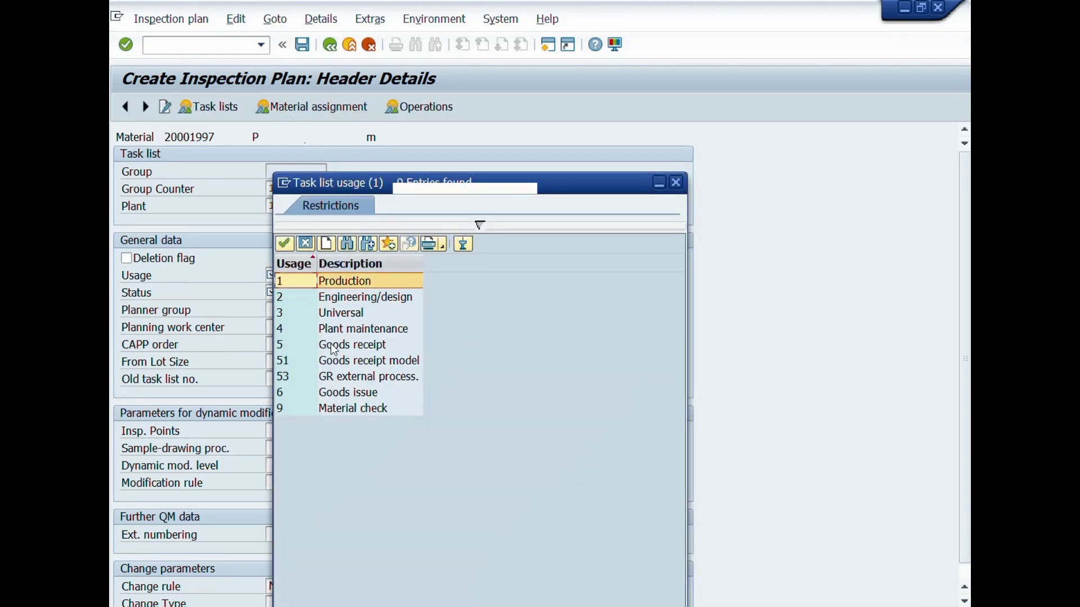
pyautogui.doubleClick(349, 345)
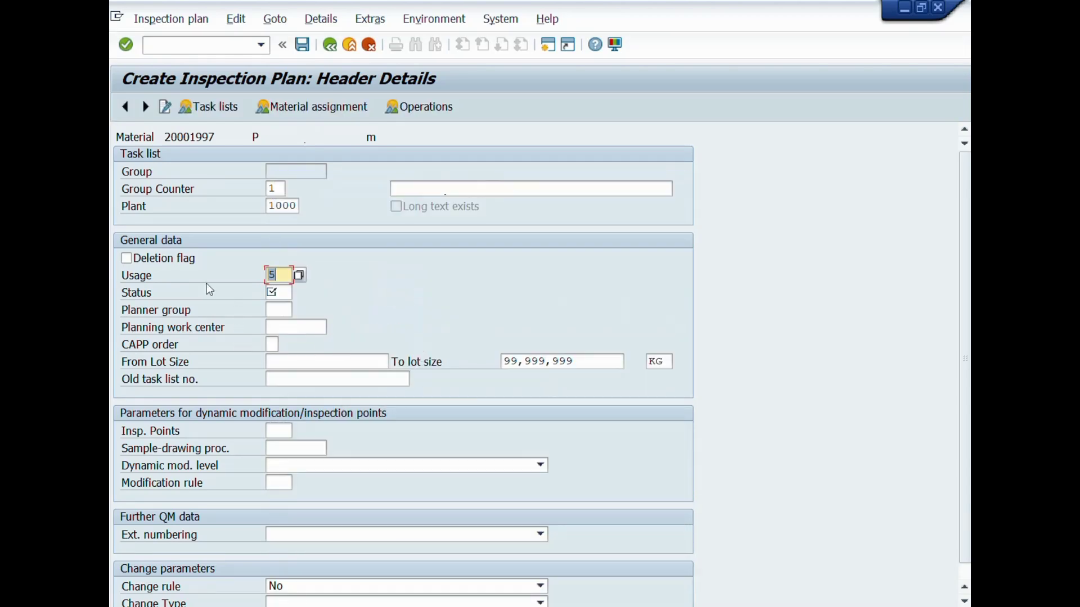
pyautogui.click(283, 292)
pyautogui.click(299, 293)
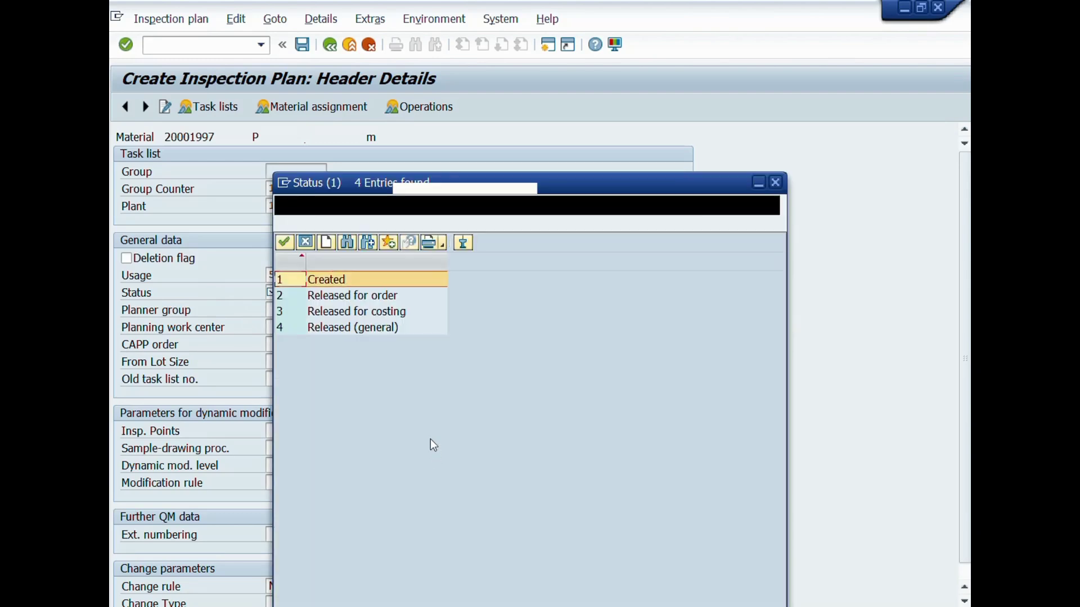
pyautogui.doubleClick(379, 329)
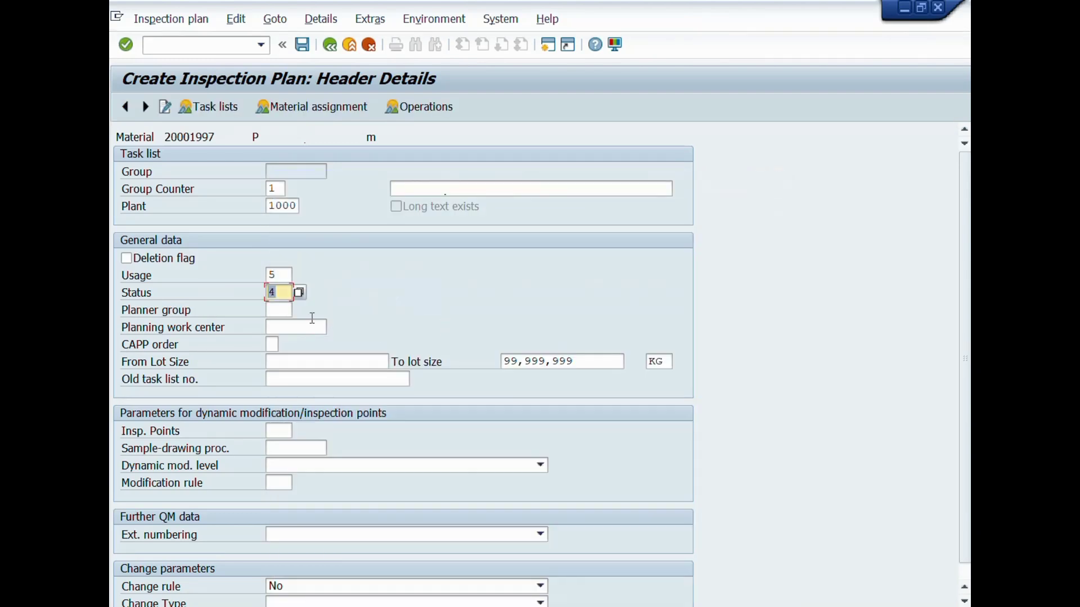
# Enter "Doc # 01 V # 01" as the old task list number and open the plan's operation overview
pyautogui.click(308, 379)
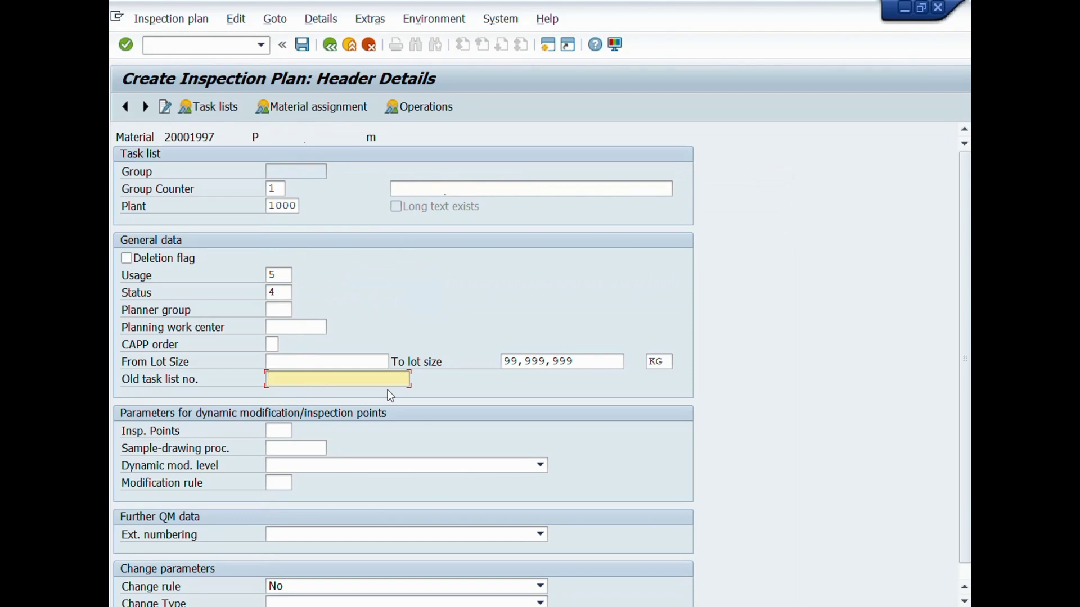
pyautogui.write('Doc # 01 V # 01')
pyautogui.click(366, 362)
pyautogui.click(280, 276)
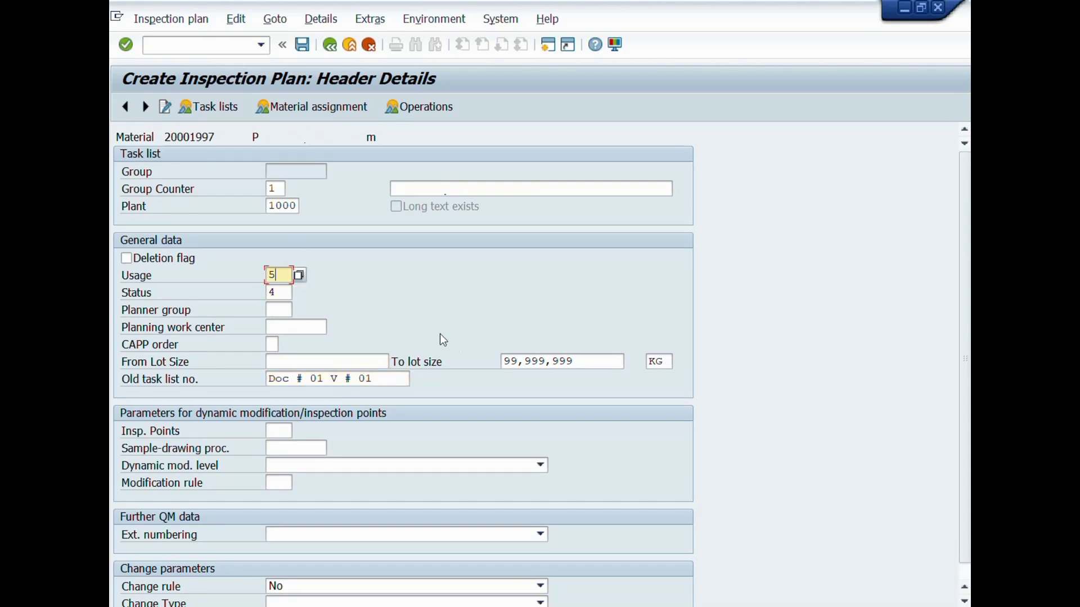
pyautogui.click(431, 108)
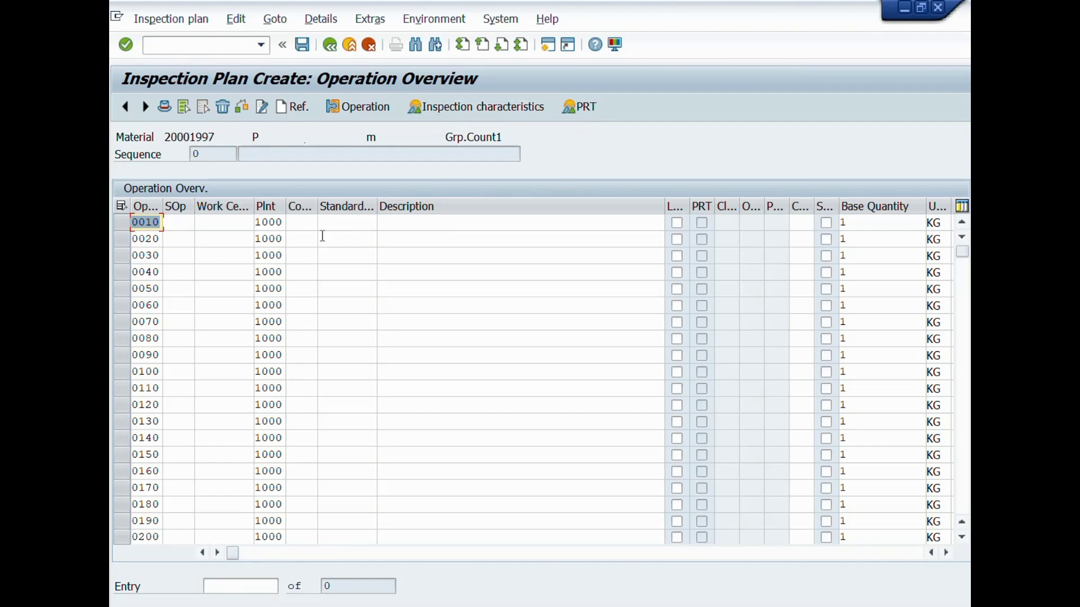
# Widen the Work Center column and read the field help for operation 0010's work center
pyautogui.moveTo(285, 206); pyautogui.dragTo(277, 205)
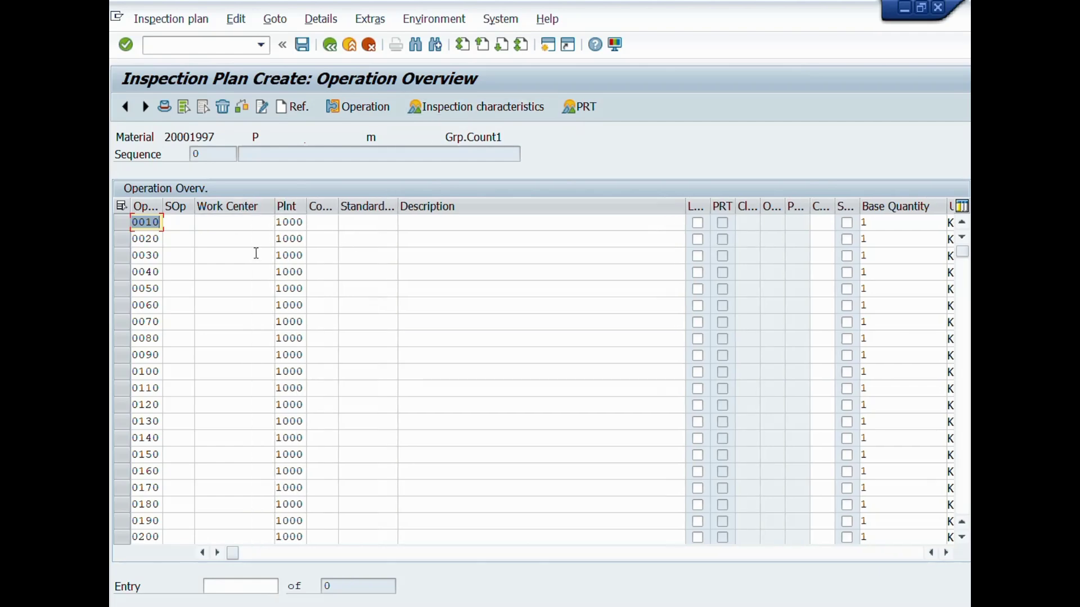
pyautogui.click(240, 222)
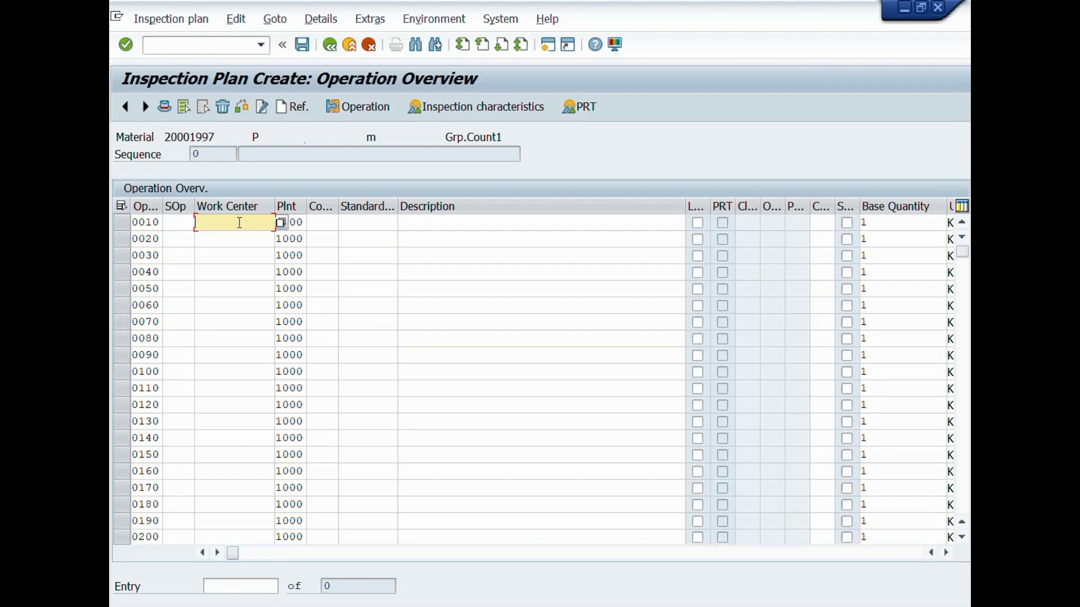
pyautogui.press('F1')
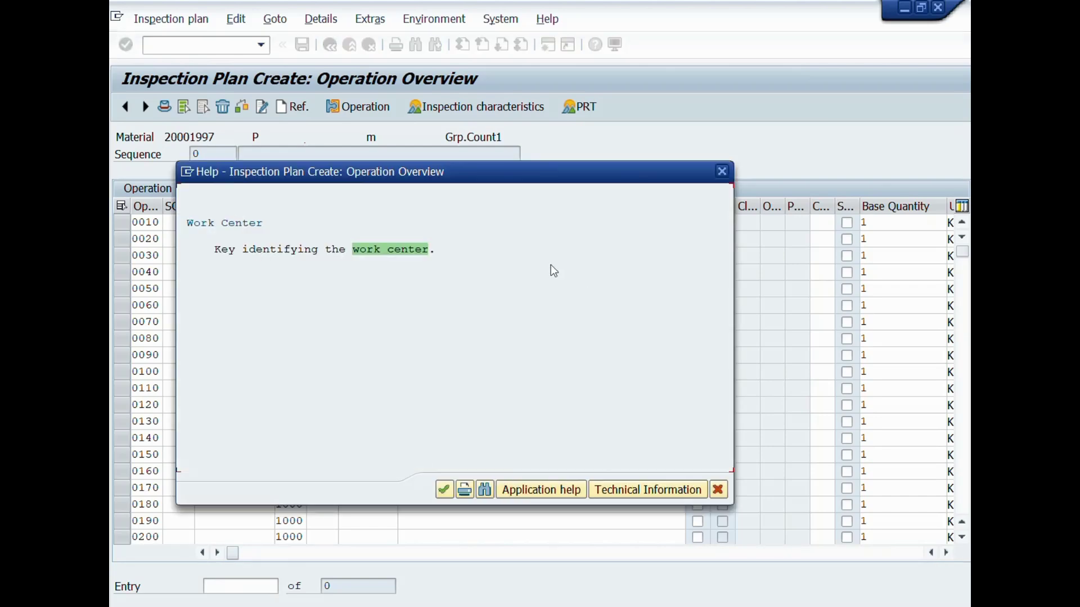
pyautogui.click(722, 171)
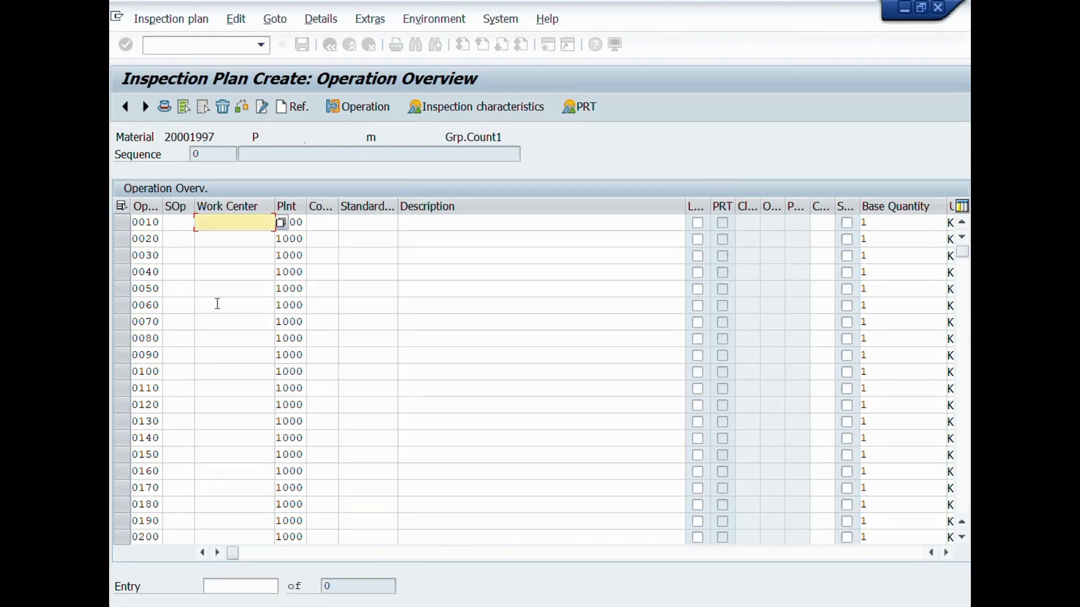
# Set operation 0010's work center to qc-lab and its control key to QM01
pyautogui.click(256, 222)
pyautogui.click(249, 235)
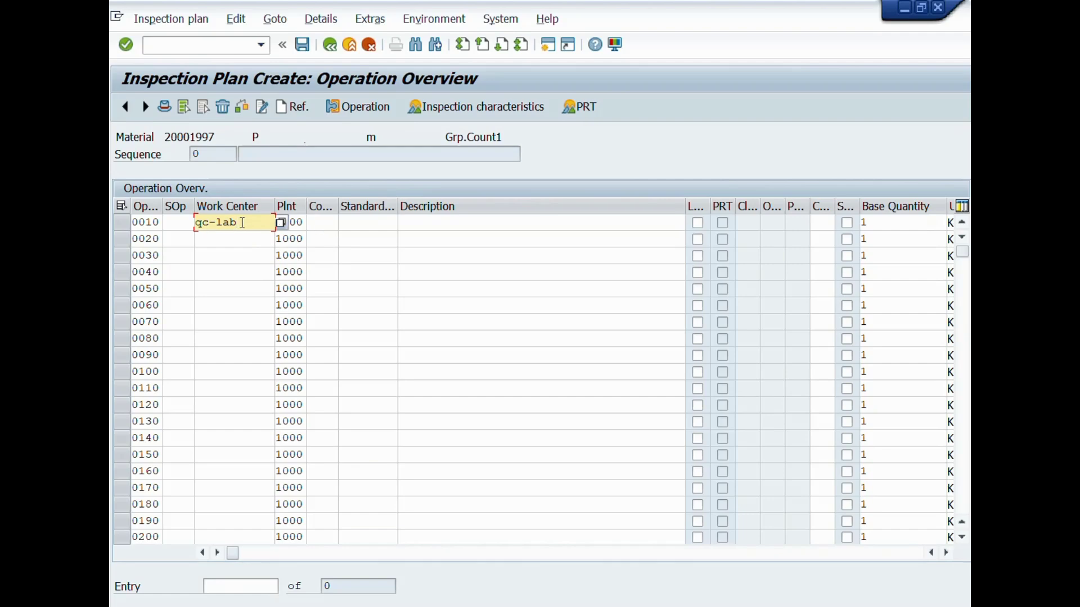
pyautogui.click(315, 223)
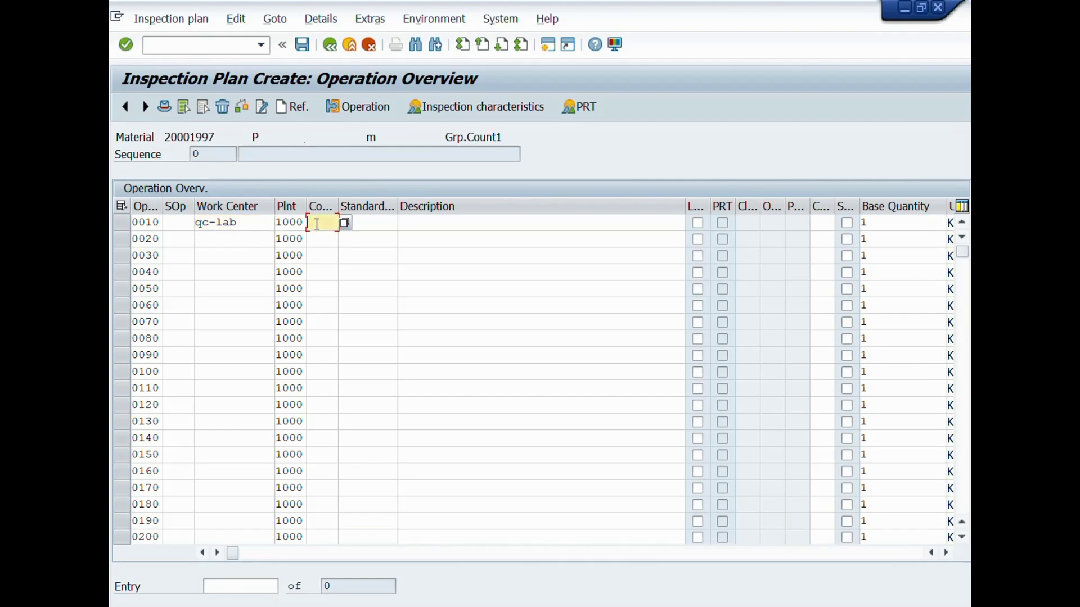
pyautogui.click(345, 223)
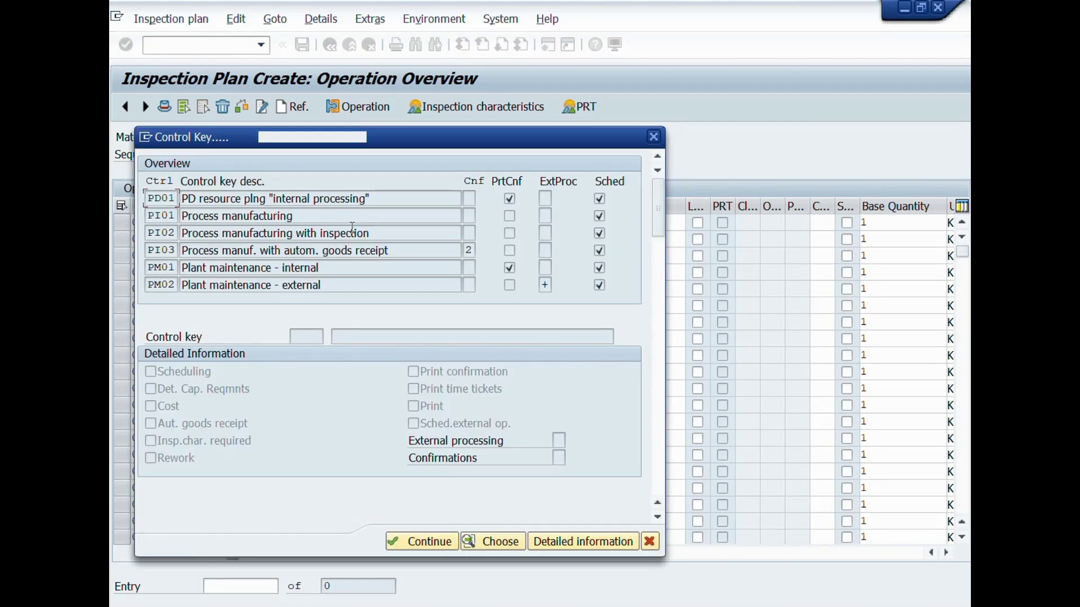
pyautogui.scroll(-6, 221, 255)
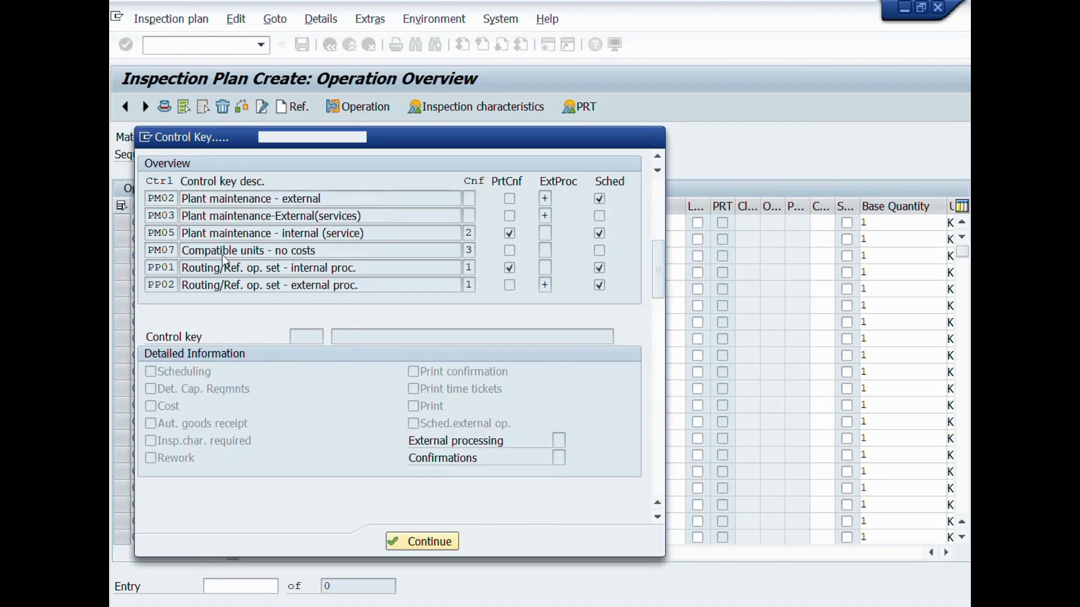
pyautogui.scroll(-6, 222, 255)
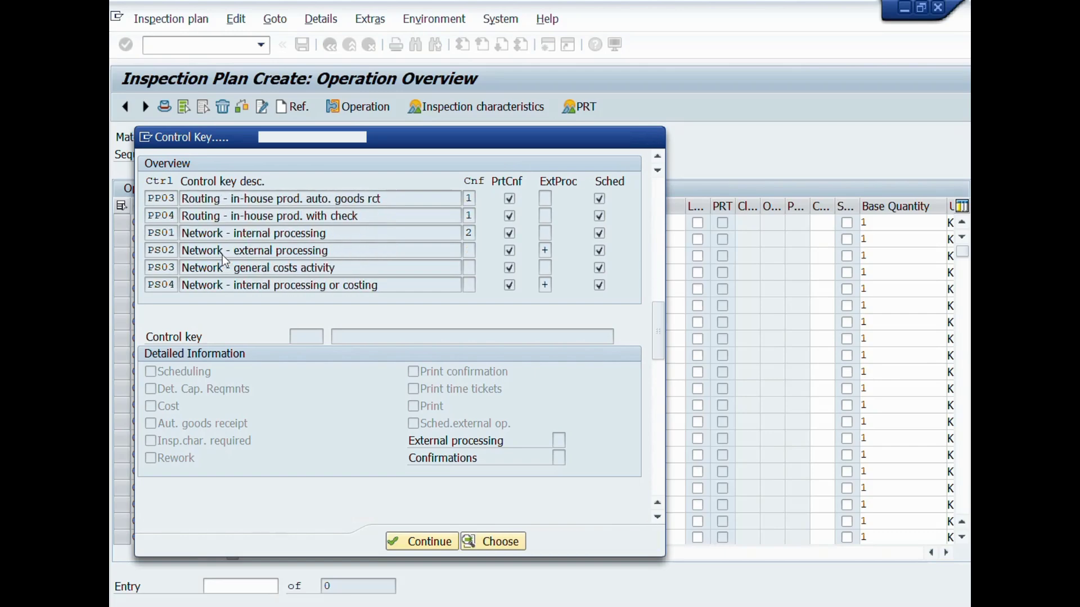
pyautogui.scroll(-1, 221, 251)
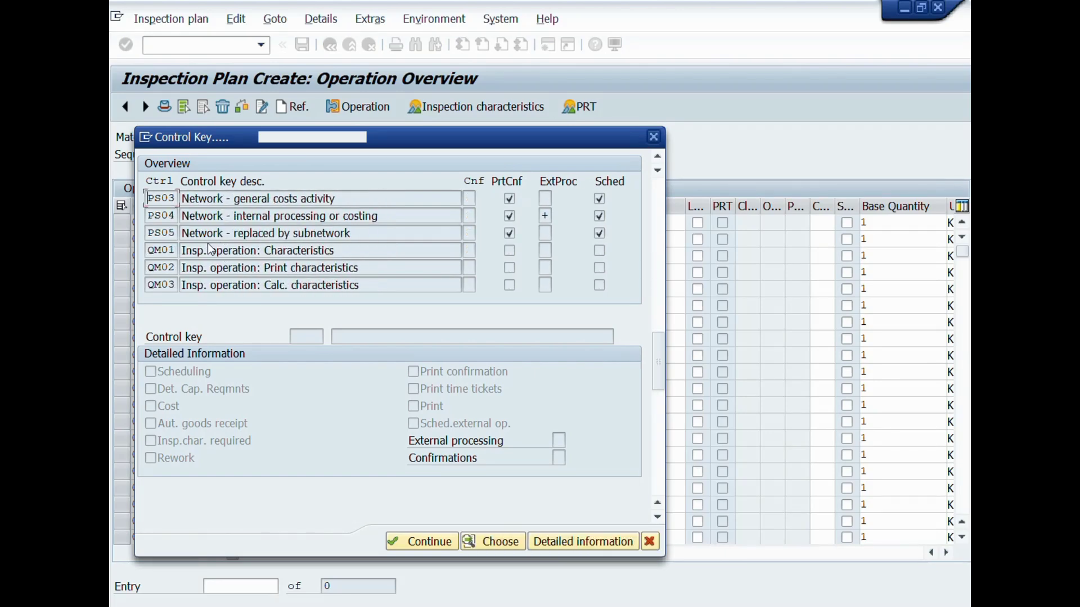
pyautogui.press('Escape')
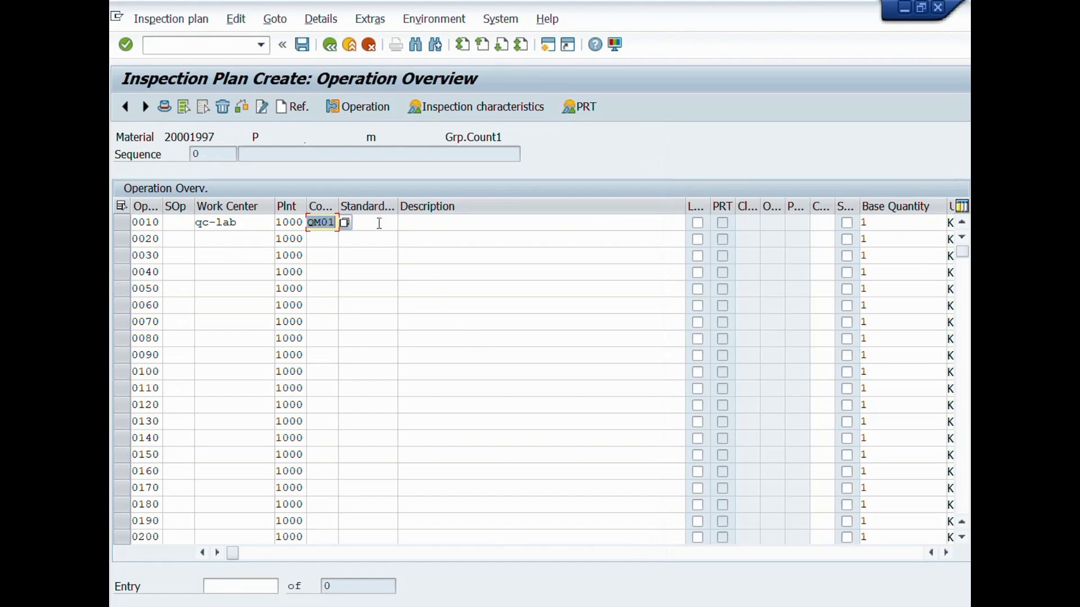
# Assign standard text key Qc14 to operation 0010 so its description is filled in
pyautogui.click(380, 222)
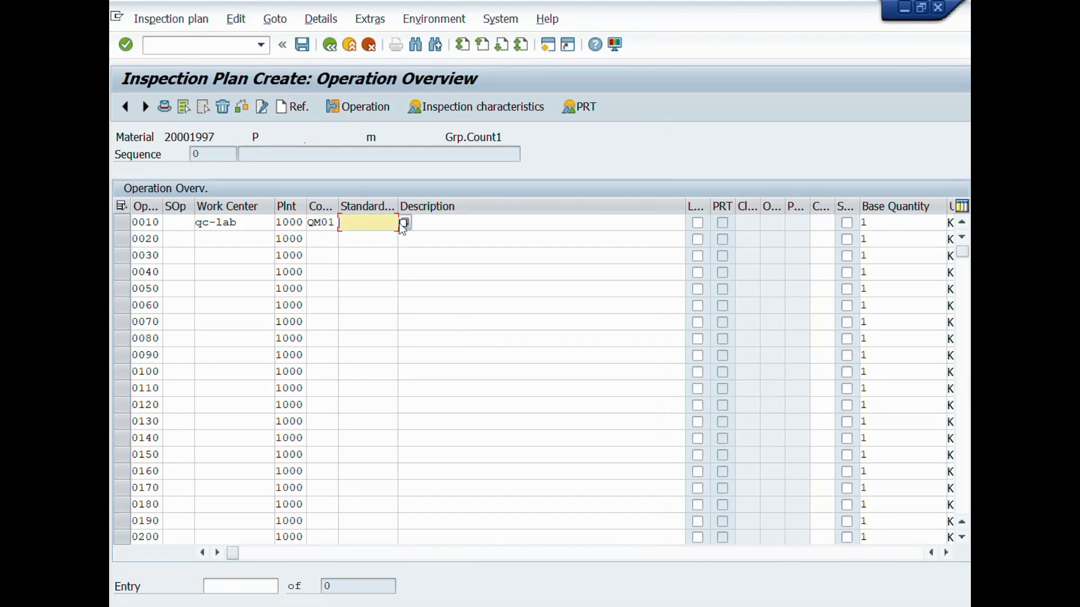
pyautogui.press('BackSpace')
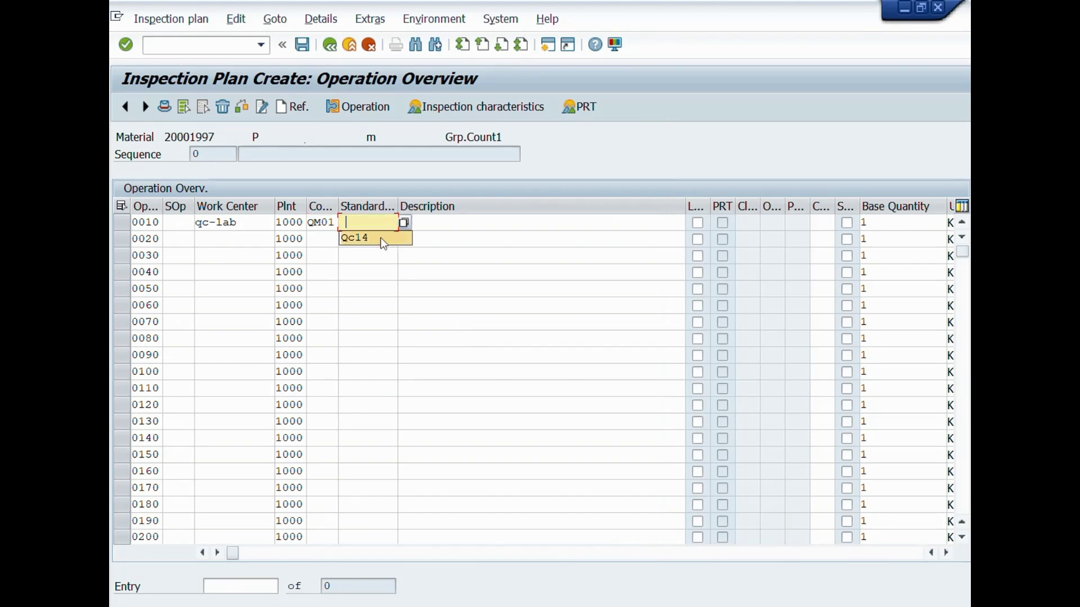
pyautogui.click(380, 241)
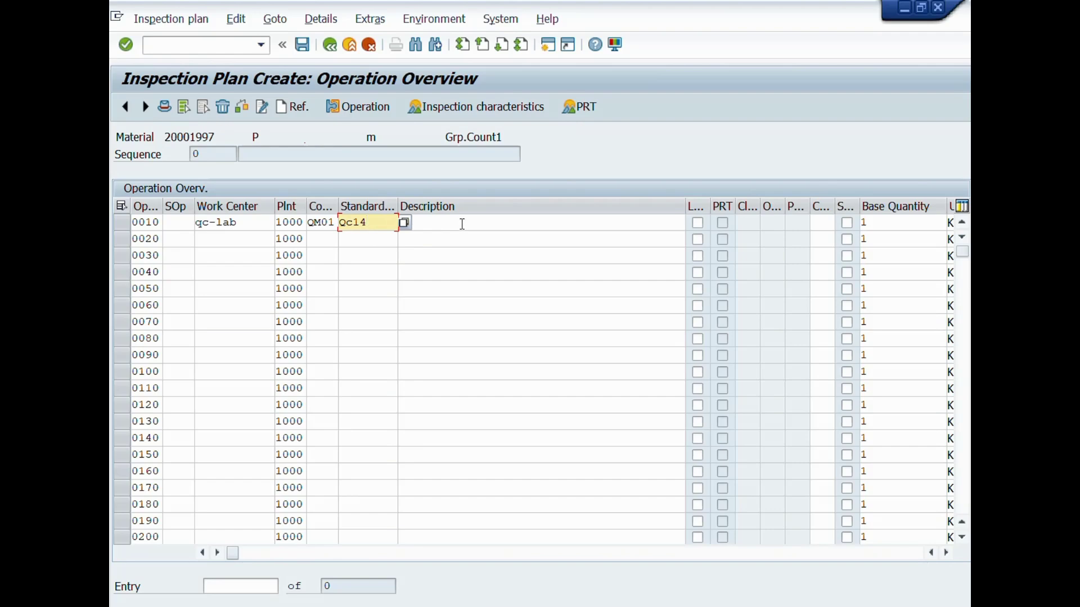
pyautogui.click(463, 224)
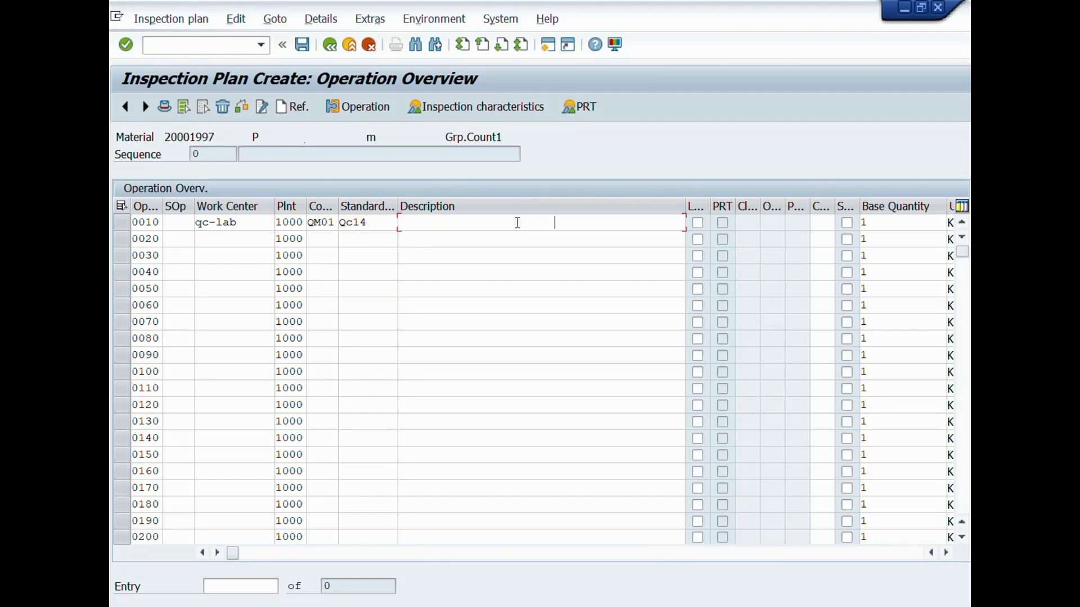
pyautogui.press('Return')
pyautogui.click(596, 221)
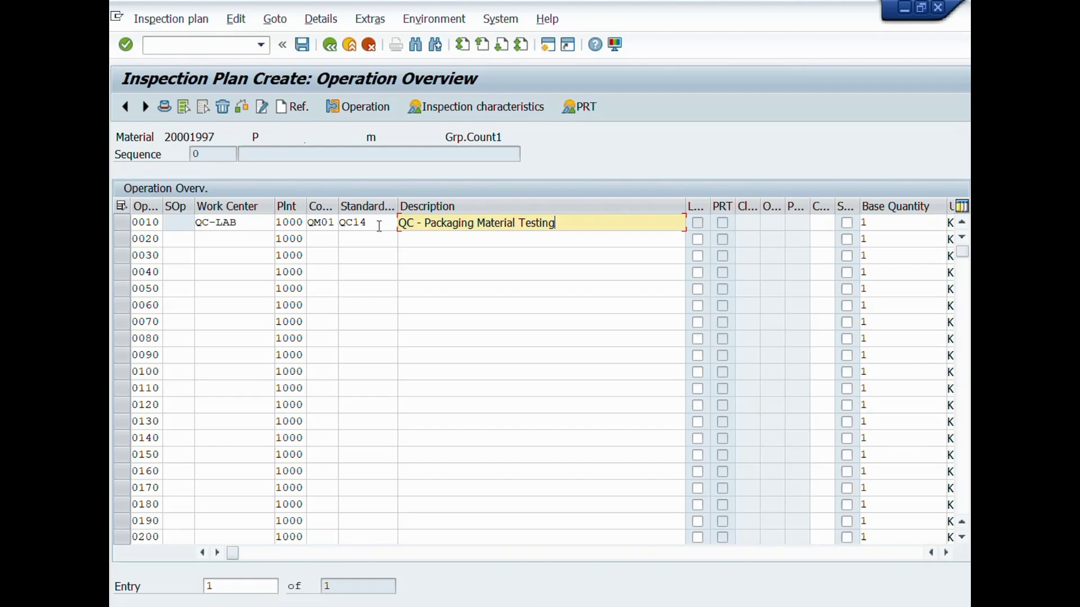
# Widen the Control key column and open the inspection characteristics of operation 0010
pyautogui.moveTo(338, 207); pyautogui.dragTo(373, 206)
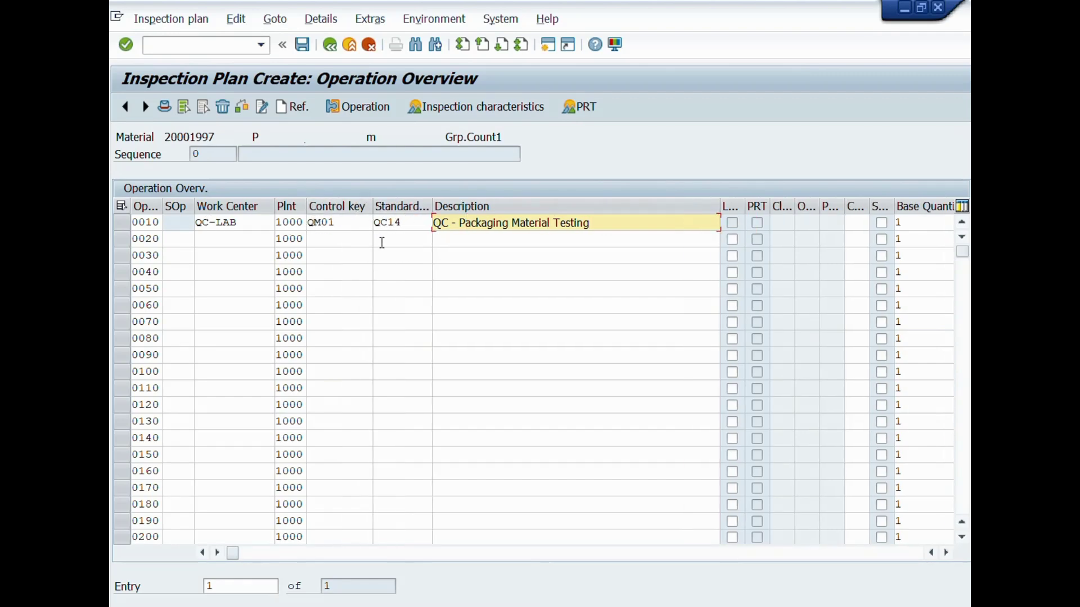
pyautogui.click(124, 224)
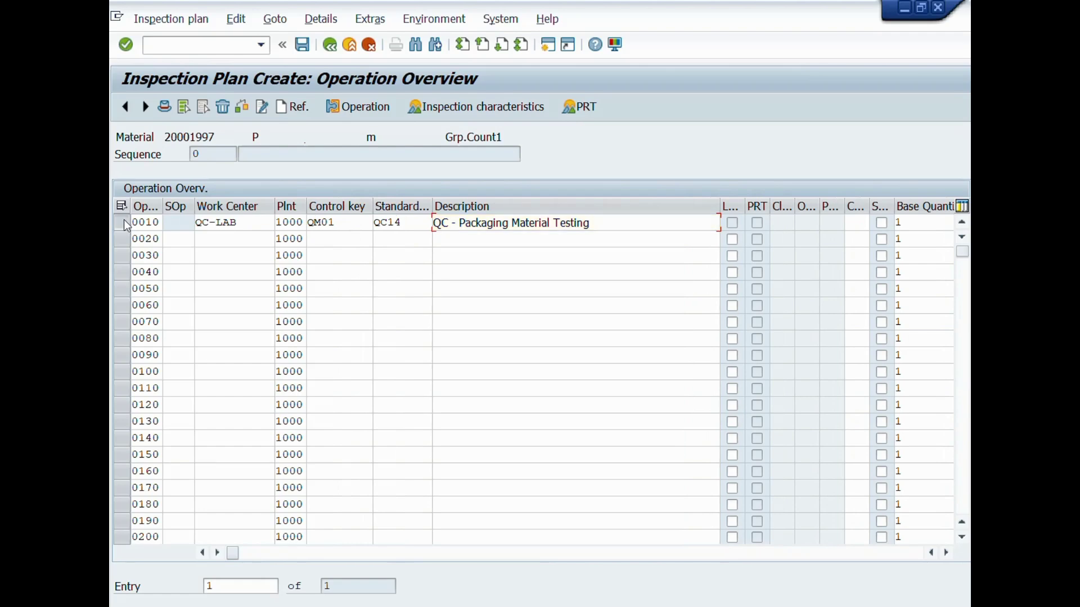
pyautogui.click(478, 107)
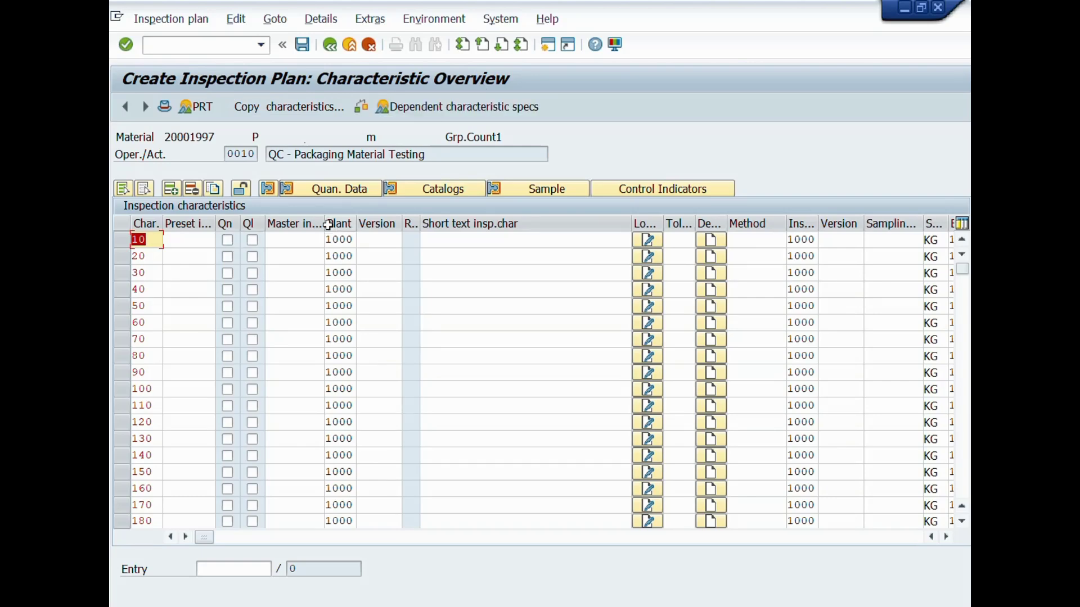
# Search plant 1000's master inspection characteristics for "*physical app*" and assign TEST0011, version 1, to characteristic 10
pyautogui.moveTo(328, 225); pyautogui.dragTo(363, 225)
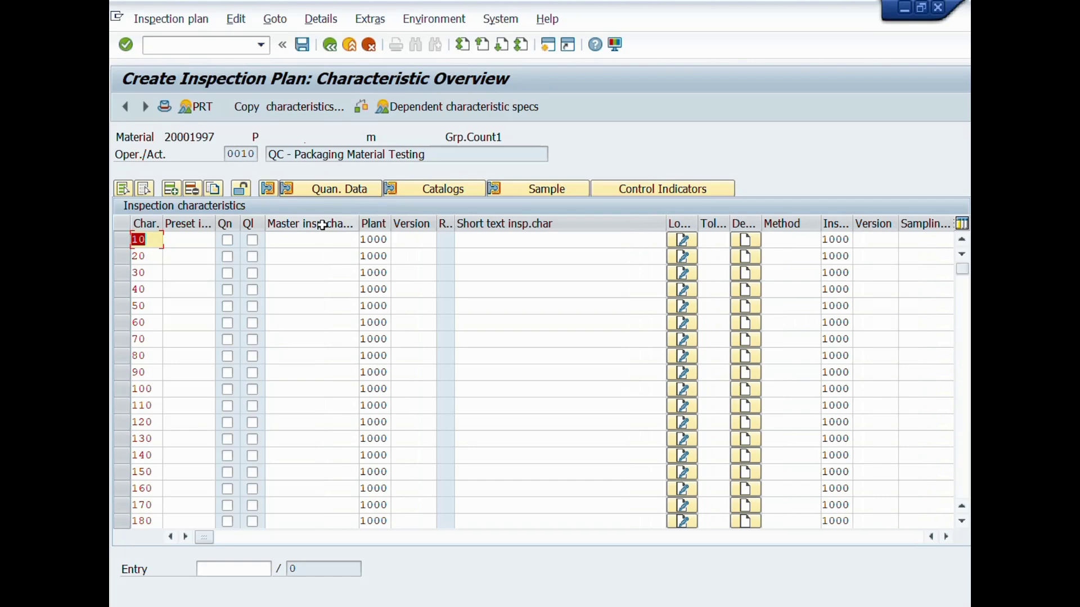
pyautogui.click(333, 244)
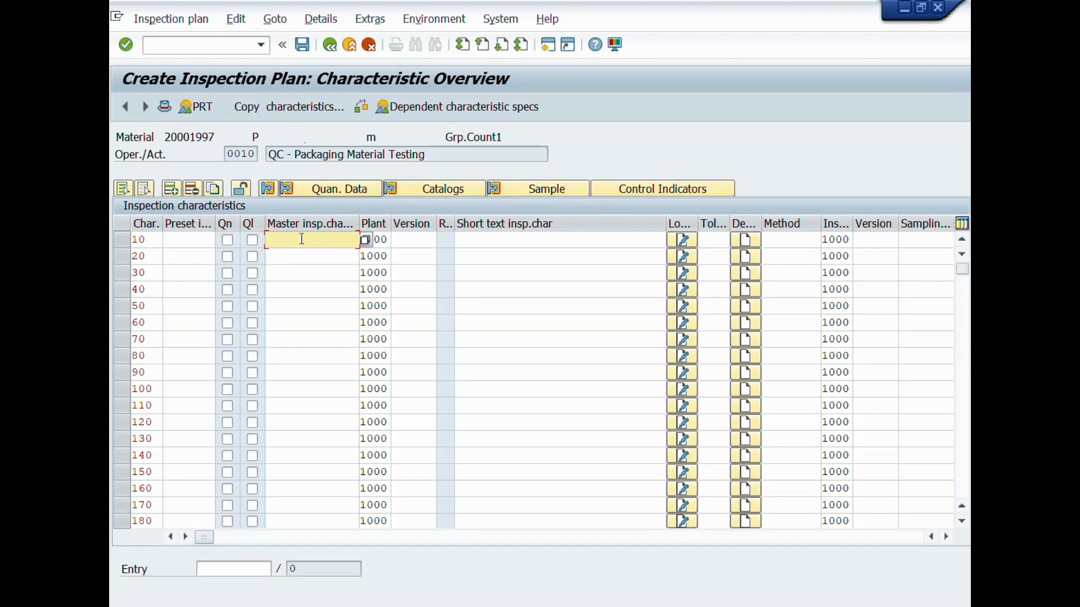
pyautogui.click(365, 241)
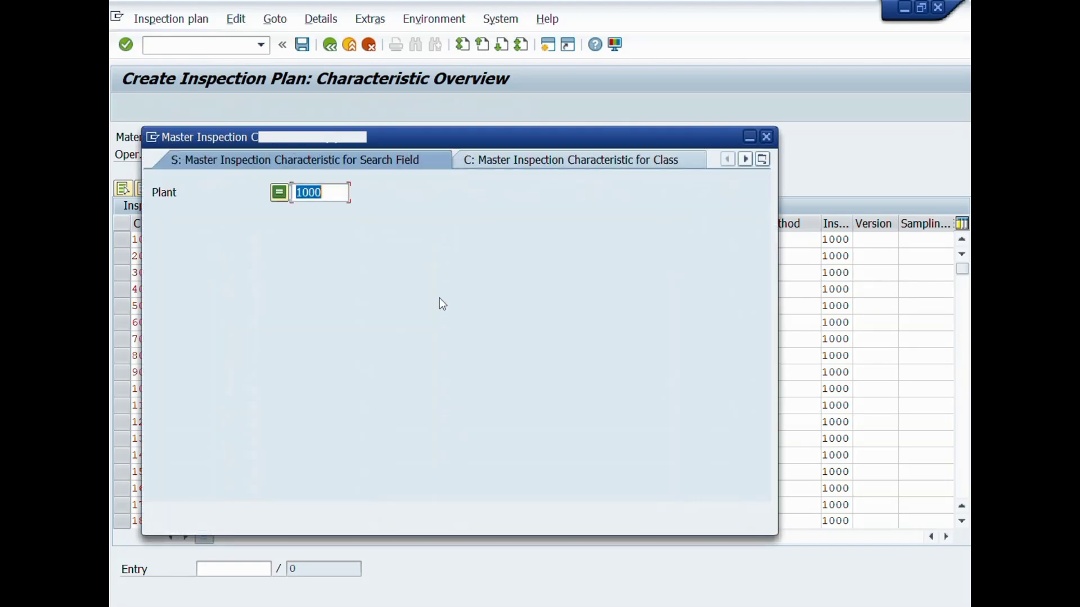
pyautogui.click(366, 273)
pyautogui.write('*')
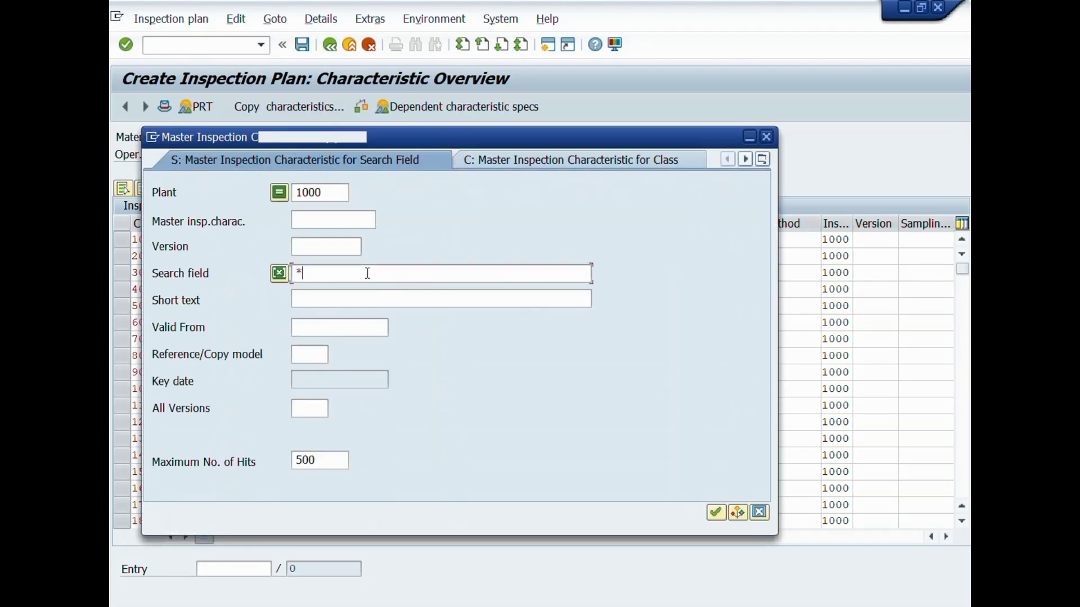
pyautogui.write('physical app*')
pyautogui.press('Return')
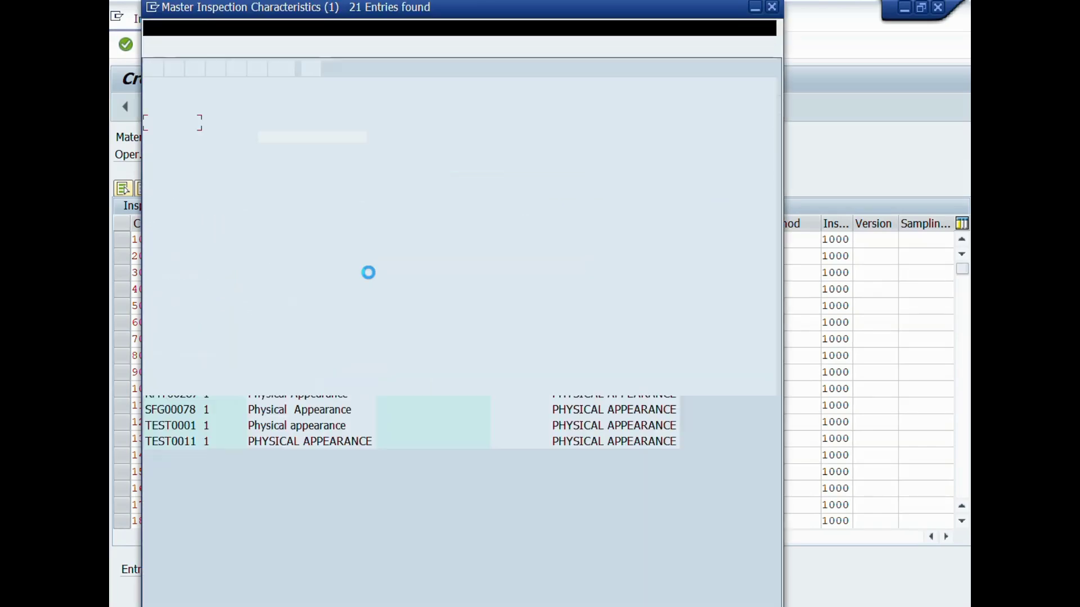
pyautogui.doubleClick(334, 443)
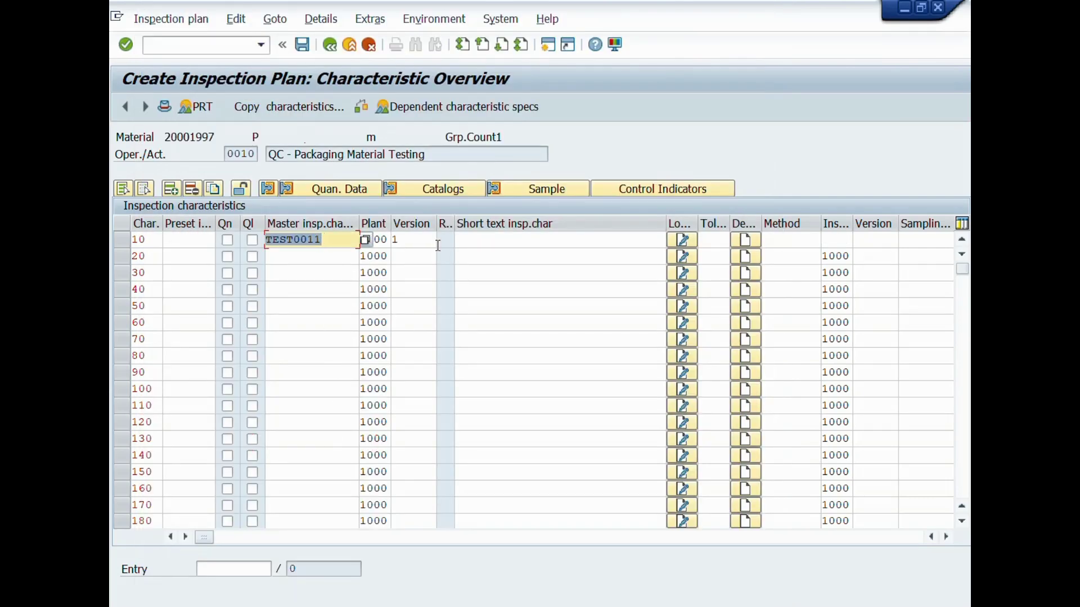
pyautogui.press('Return')
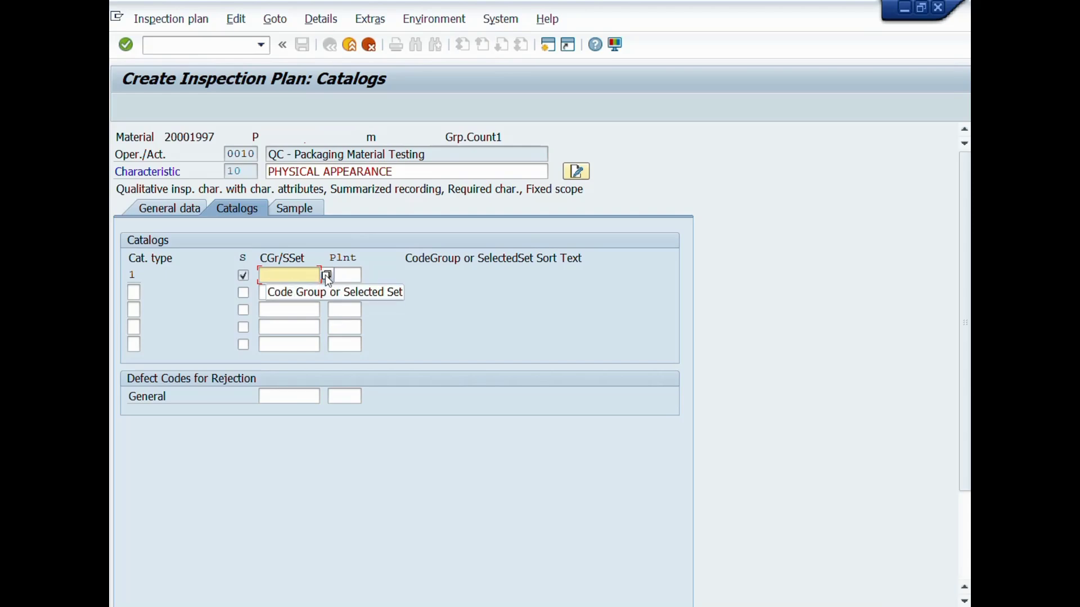
# Assign selected set ACD00008 (Should comply the test.) of plant 1000 as the catalog entry for the PHYSICAL APPEARANCE characteristic
pyautogui.moveTo(393, 172); pyautogui.dragTo(247, 171)
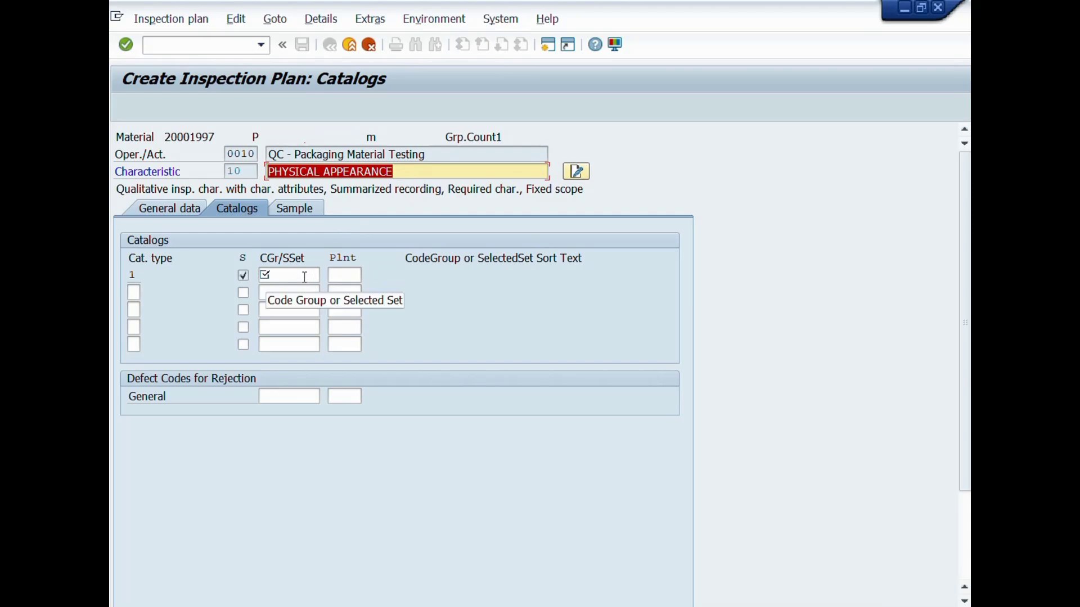
pyautogui.click(420, 171)
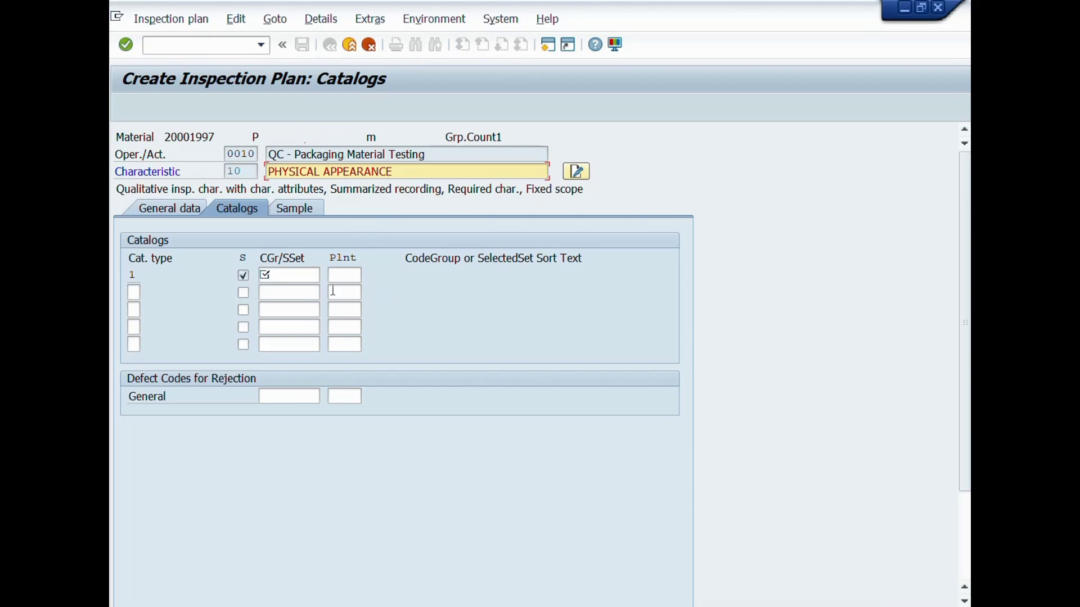
pyautogui.click(289, 276)
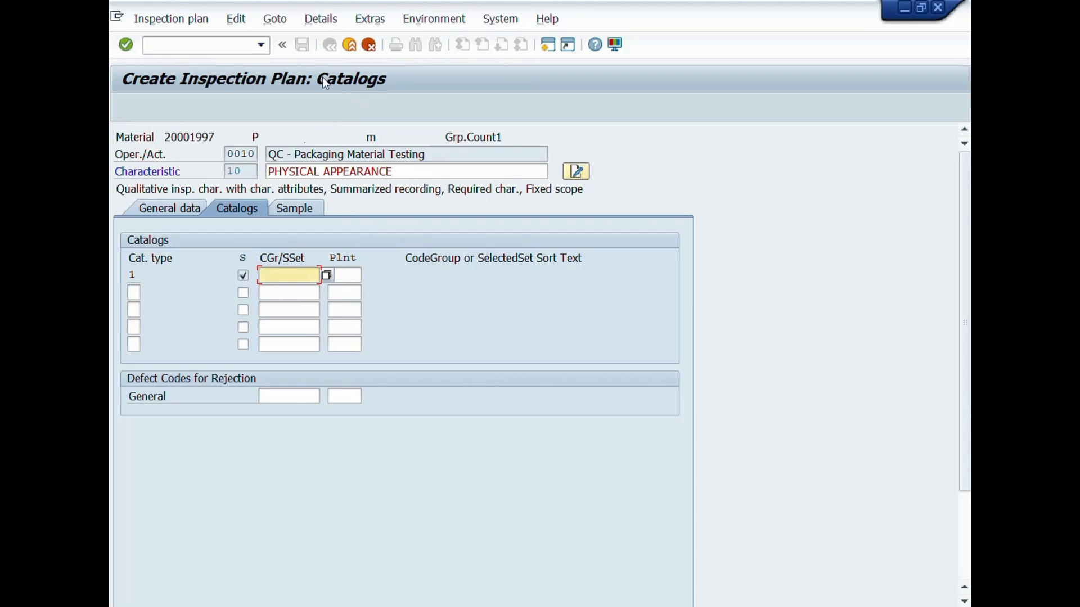
pyautogui.click(328, 276)
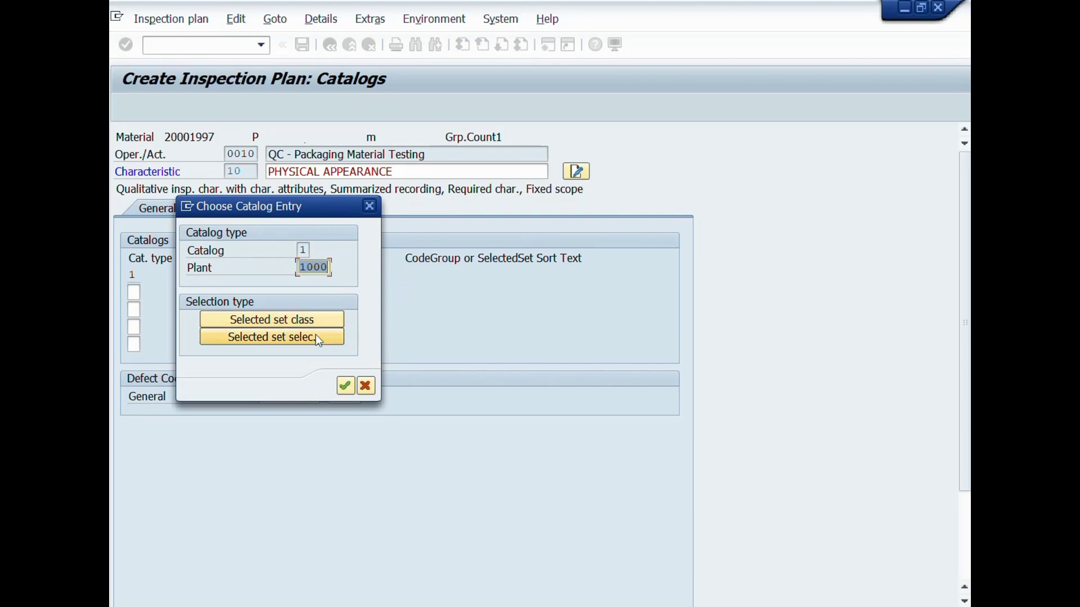
pyautogui.click(315, 338)
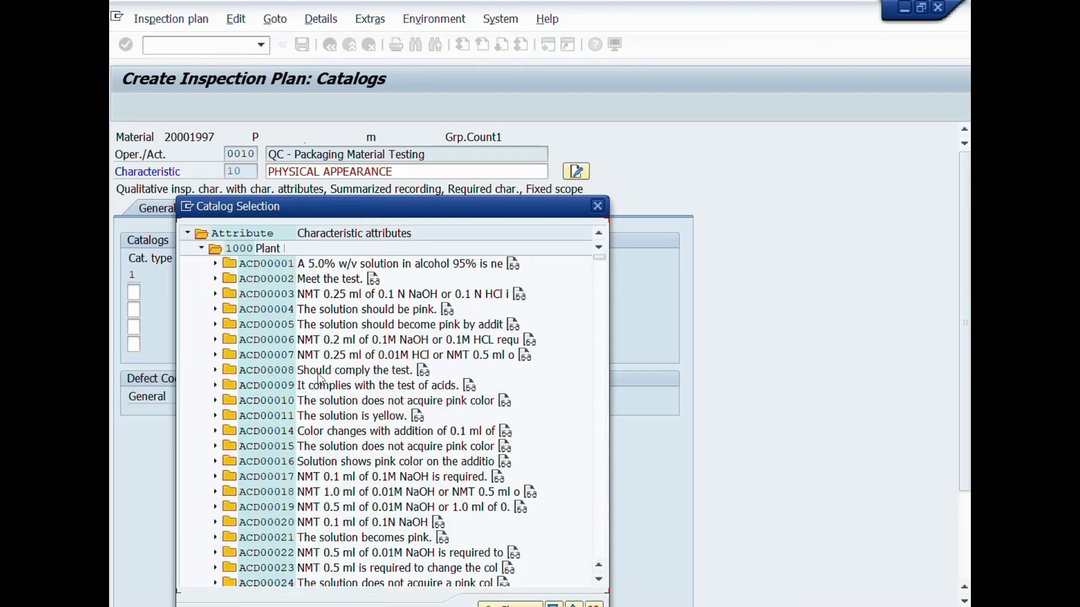
pyautogui.click(344, 371)
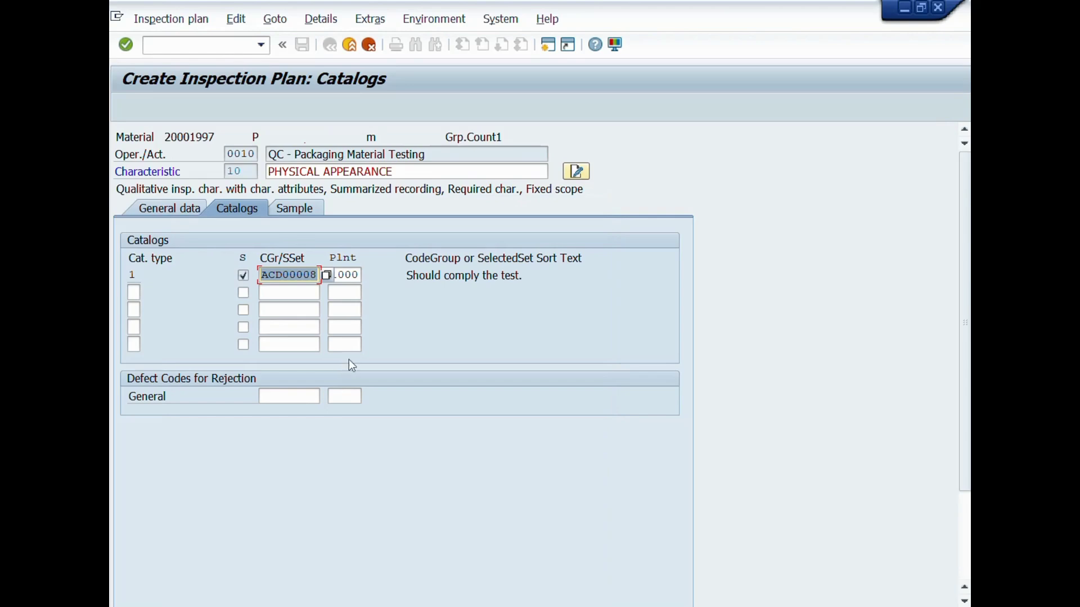
pyautogui.click(450, 275)
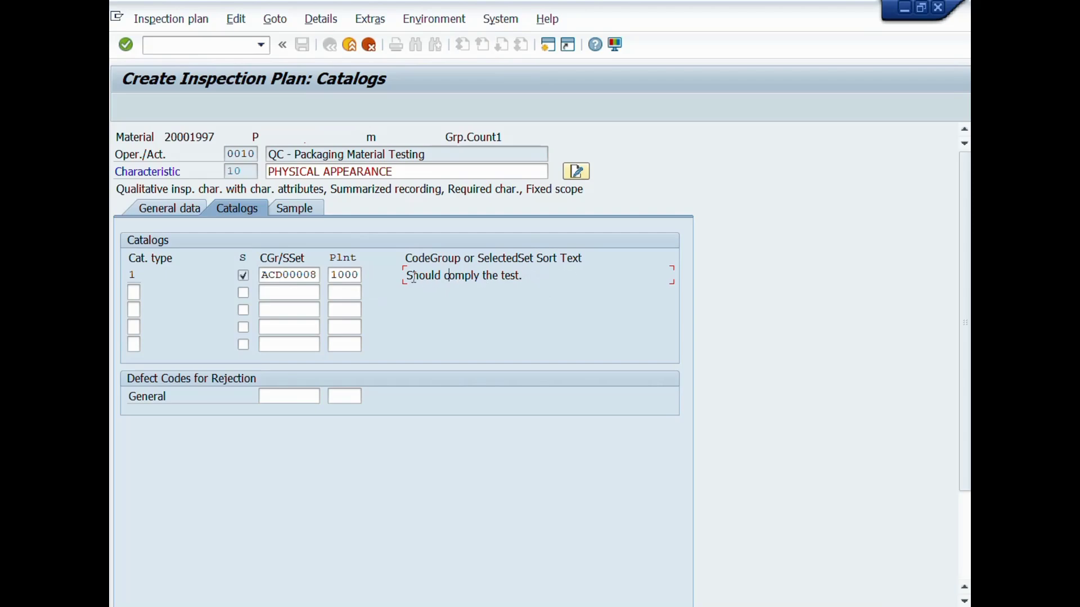
pyautogui.moveTo(410, 277); pyautogui.dragTo(531, 275)
pyautogui.click(501, 289)
pyautogui.press('Return')
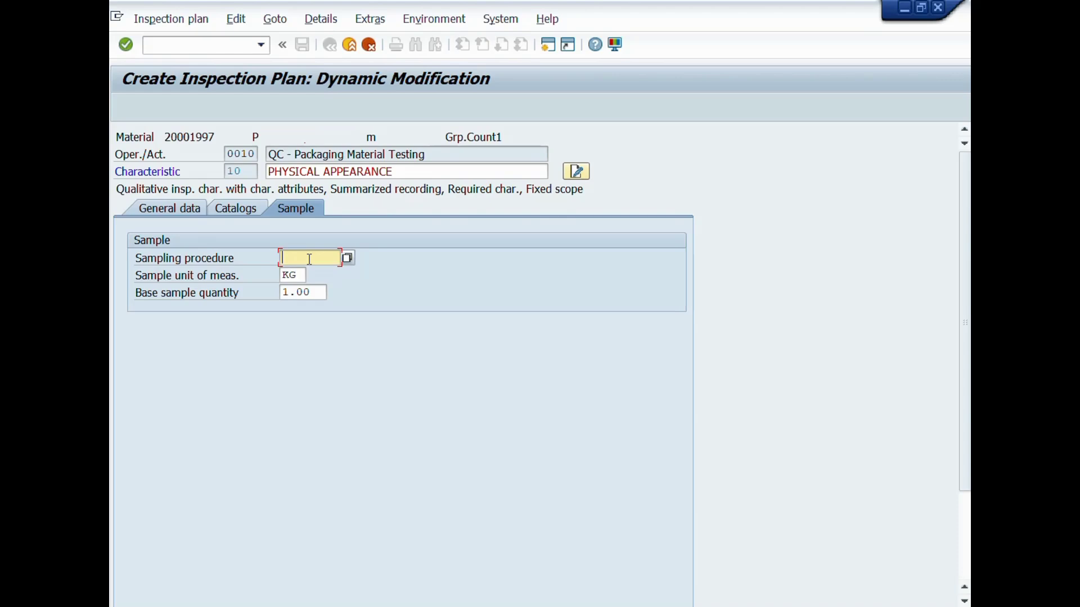
# Assign sampling procedure FIX-05 to the PHYSICAL APPEARANCE characteristic and set its sample unit of measure to G
pyautogui.click(347, 258)
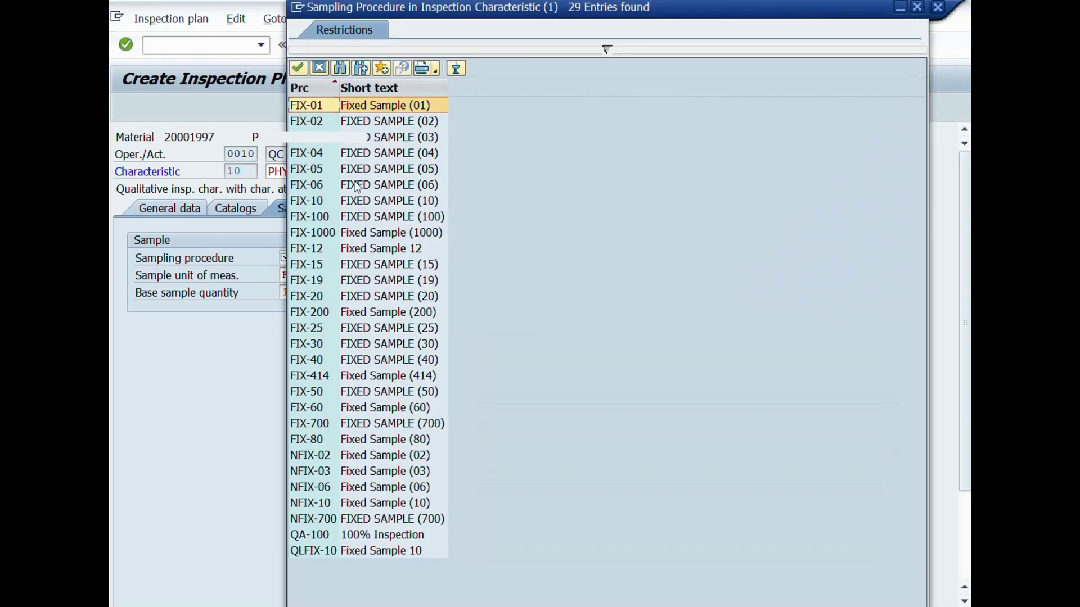
pyautogui.click(353, 173)
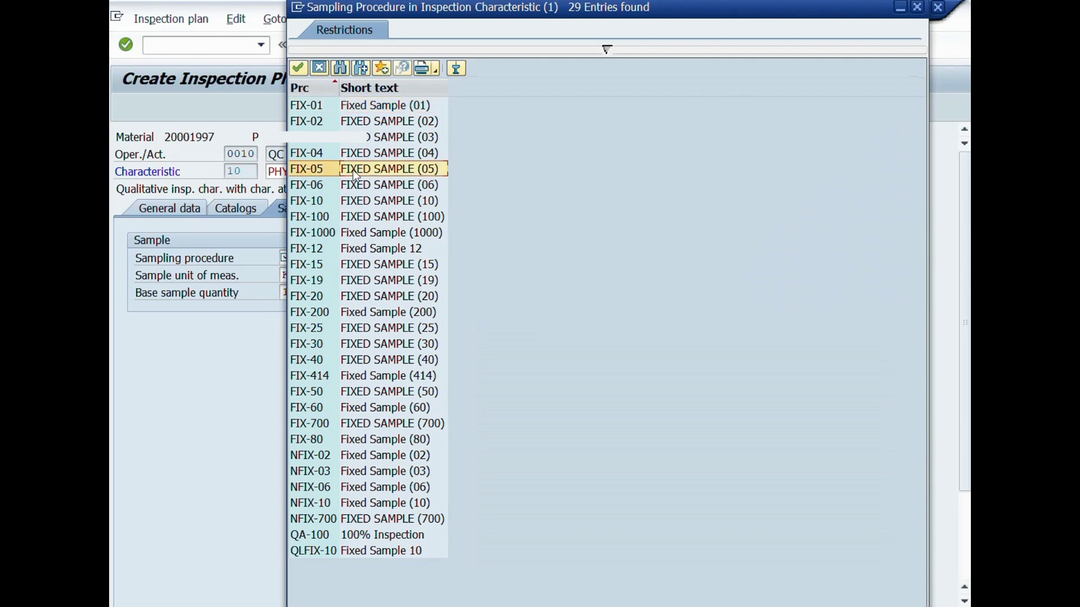
pyautogui.doubleClick(319, 170)
pyautogui.press('Tab')
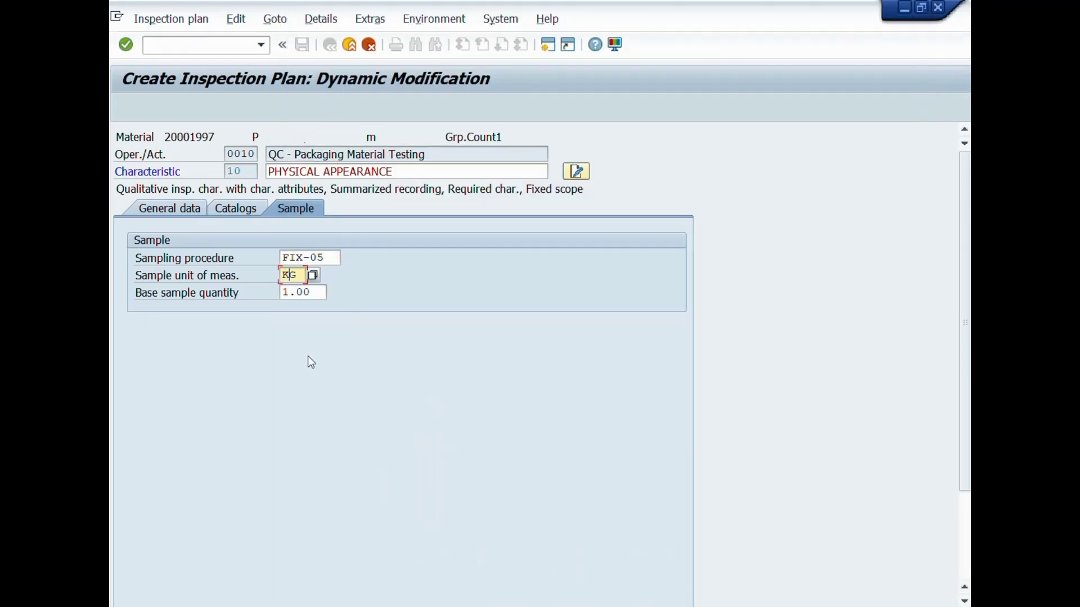
pyautogui.press('Delete')
pyautogui.press('F3')
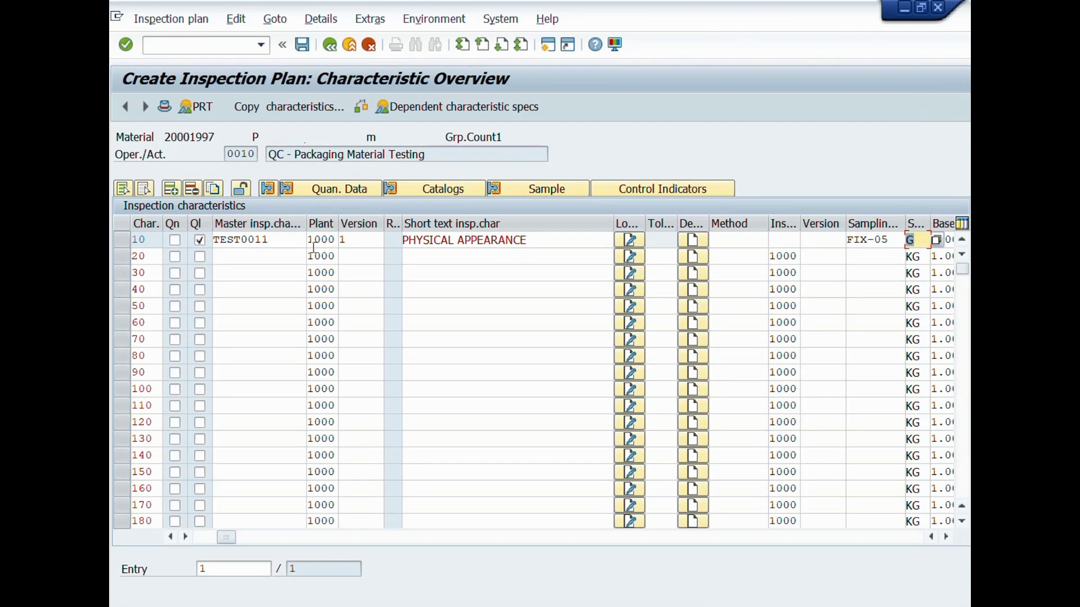
# Search plant 1000's master inspection characteristics for "*length*" and assign PKG00010, version 1, to characteristic 20
pyautogui.click(287, 257)
pyautogui.click(312, 258)
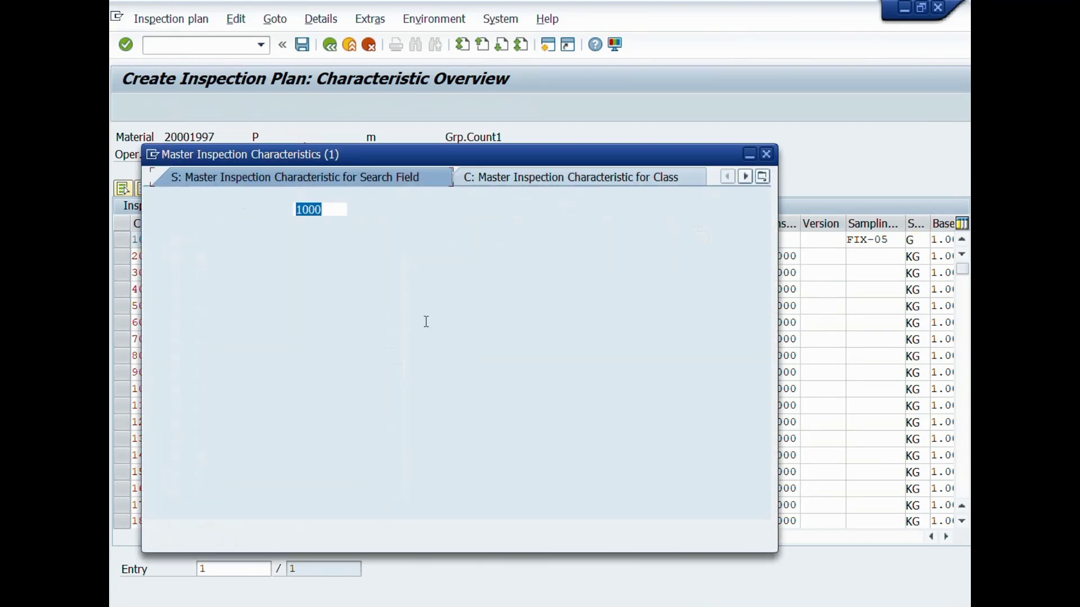
pyautogui.click(349, 294)
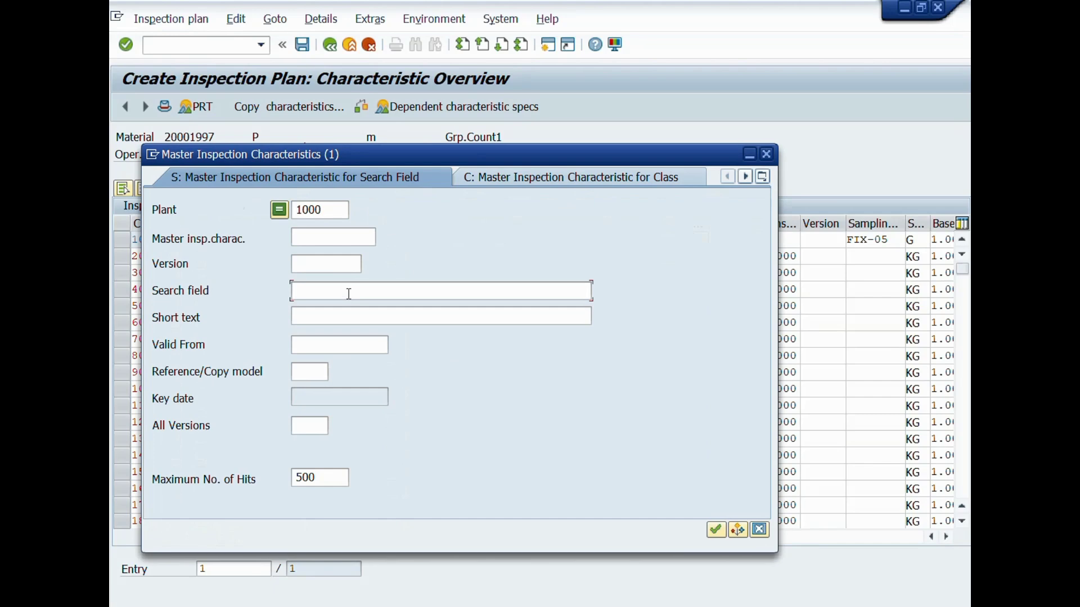
pyautogui.write('*')
pyautogui.write('length*')
pyautogui.press('Return')
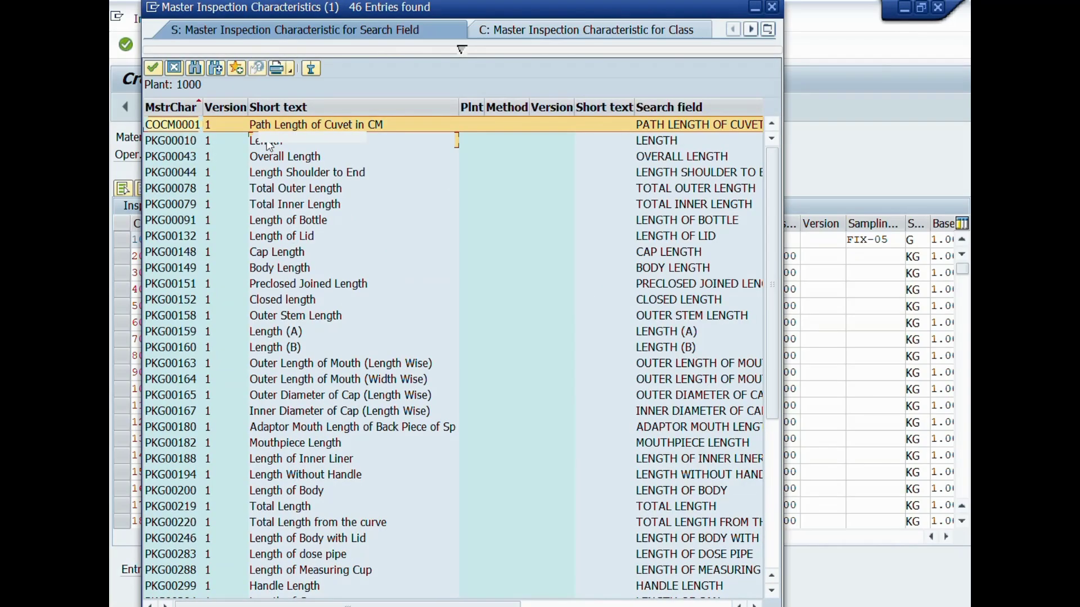
pyautogui.click(455, 140)
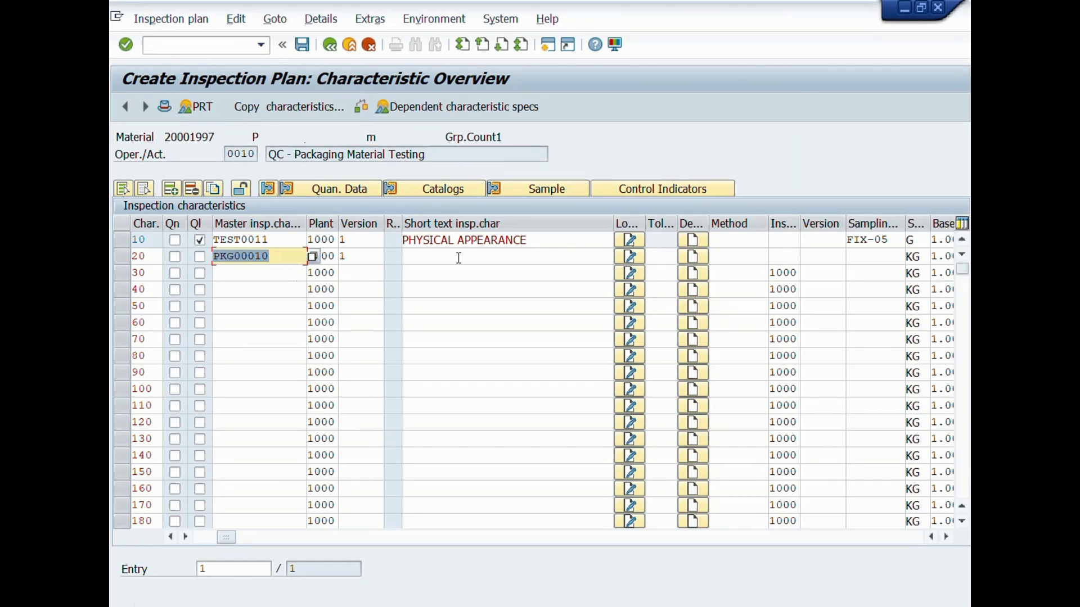
pyautogui.press('Return')
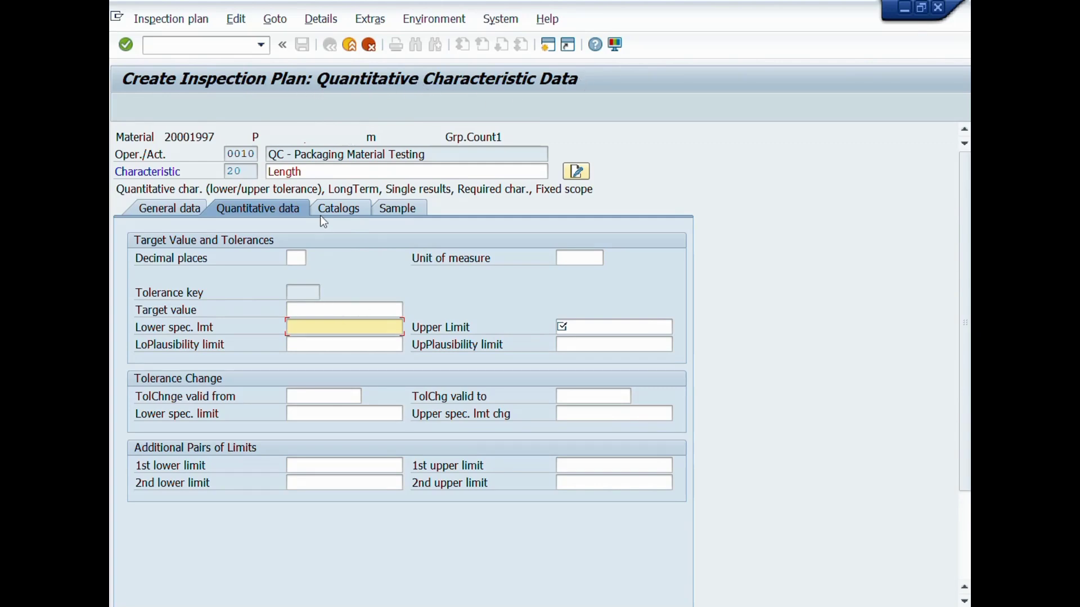
# Set the Length characteristic's lower specification limit to 60 and its upper limit to 70
pyautogui.doubleClick(303, 174)
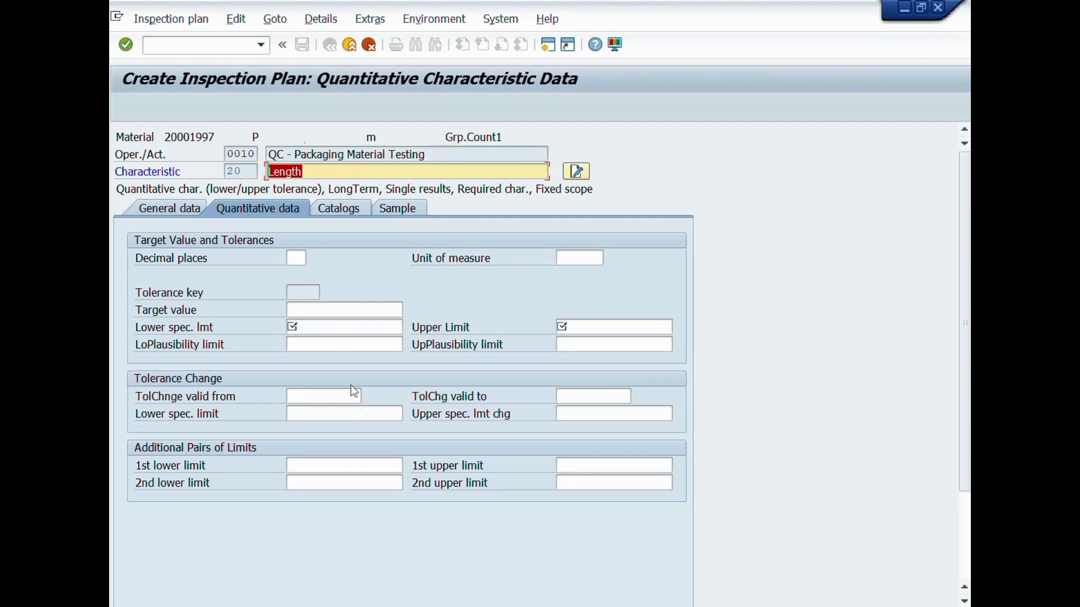
pyautogui.click(319, 327)
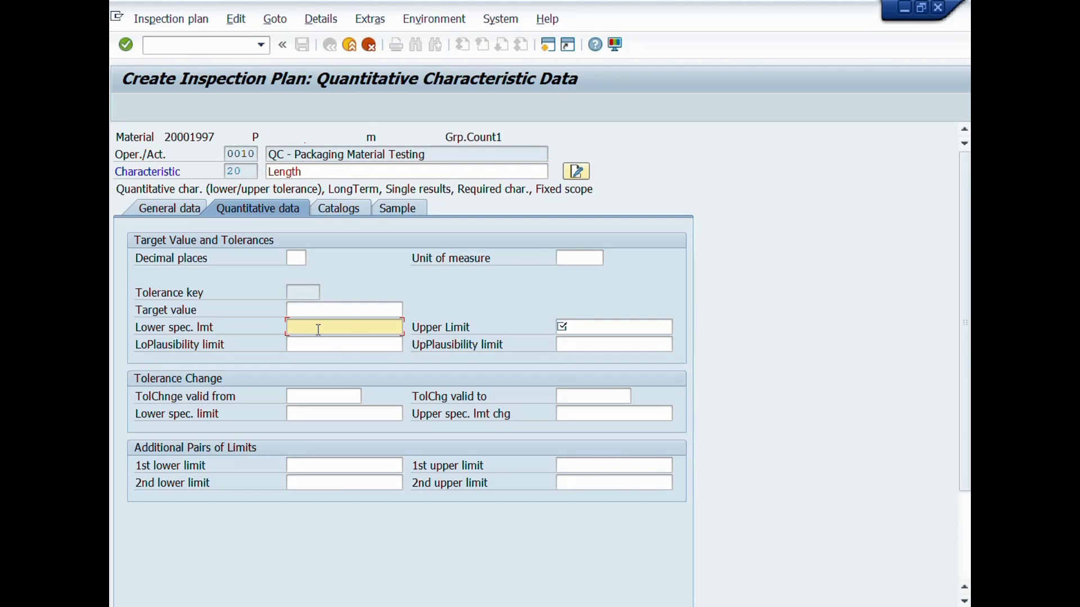
pyautogui.press('Tab')
pyautogui.click(379, 327)
pyautogui.write('60')
pyautogui.click(584, 328)
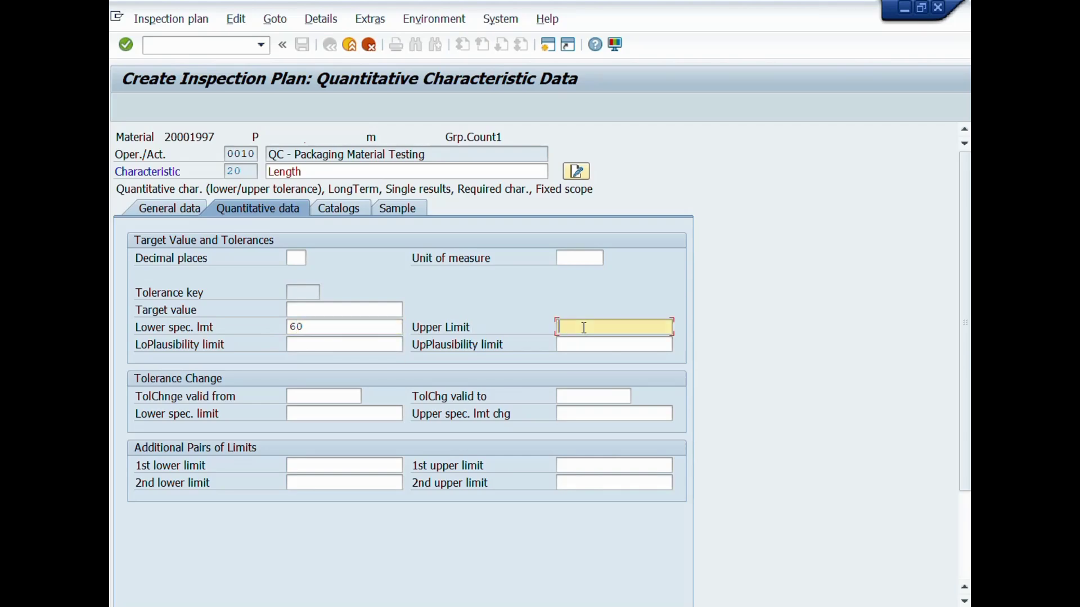
pyautogui.write('70')
pyautogui.click(331, 309)
pyautogui.write('65')
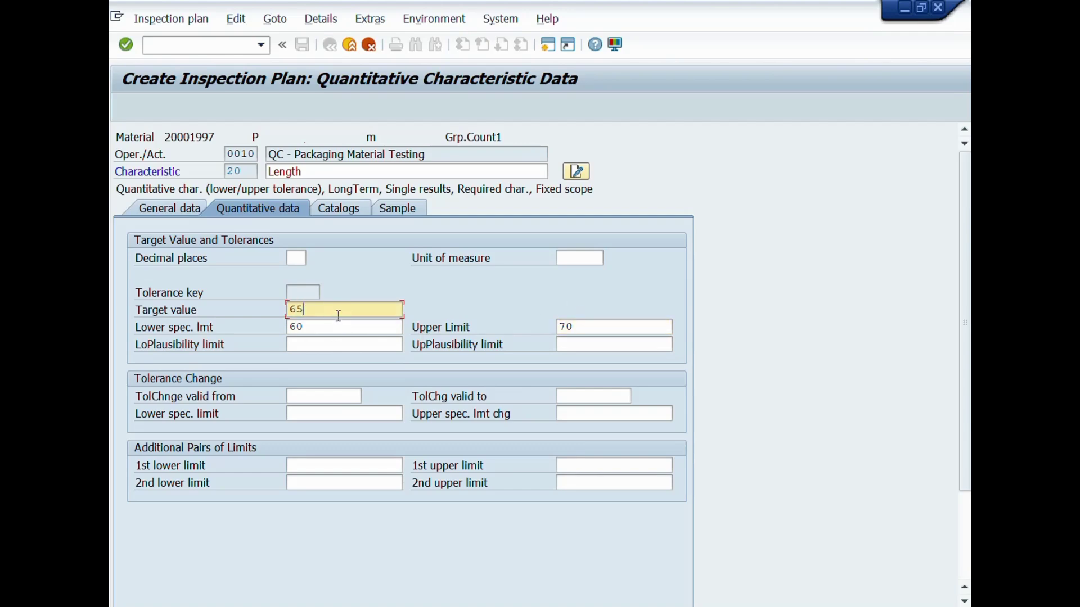
pyautogui.moveTo(340, 313); pyautogui.dragTo(163, 314)
pyautogui.press('Delete')
# Set the Length characteristic's unit of measure to mm with 2 decimal places and confirm its quantitative data
pyautogui.click(587, 258)
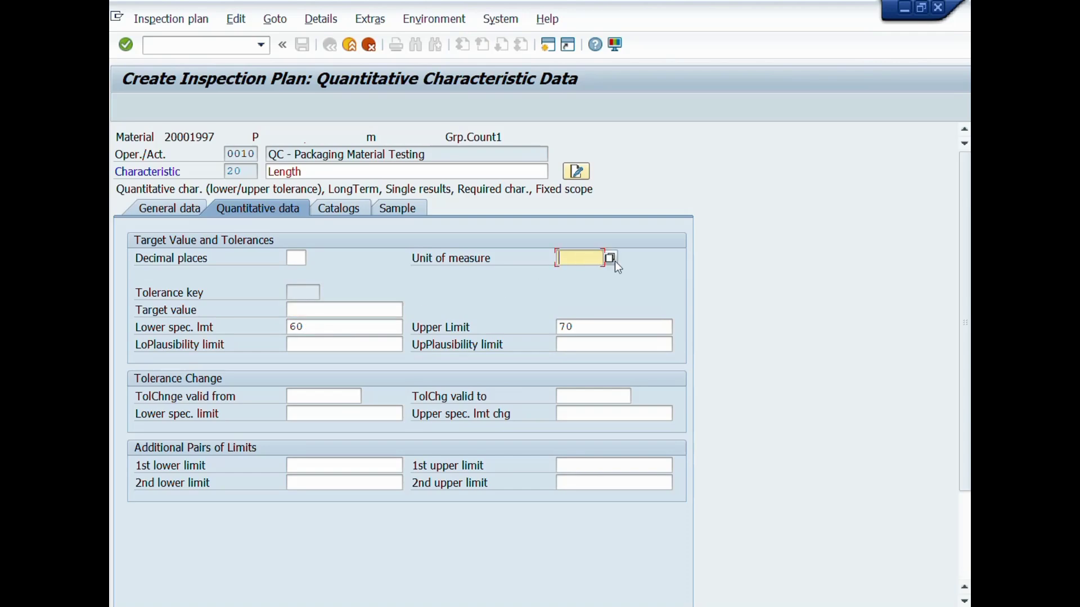
pyautogui.click(611, 258)
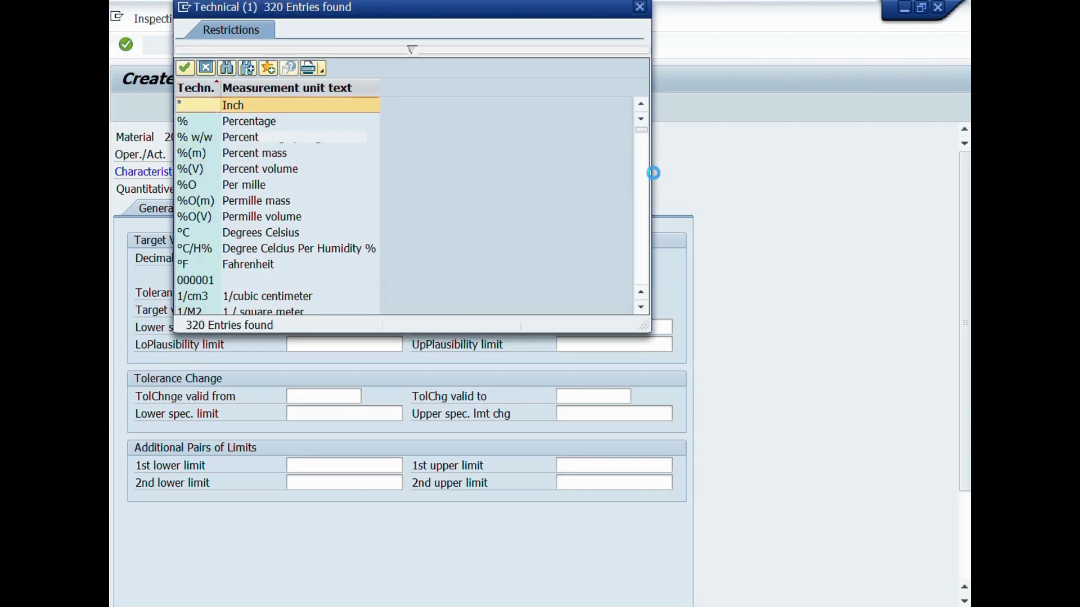
pyautogui.moveTo(642, 131); pyautogui.dragTo(641, 234)
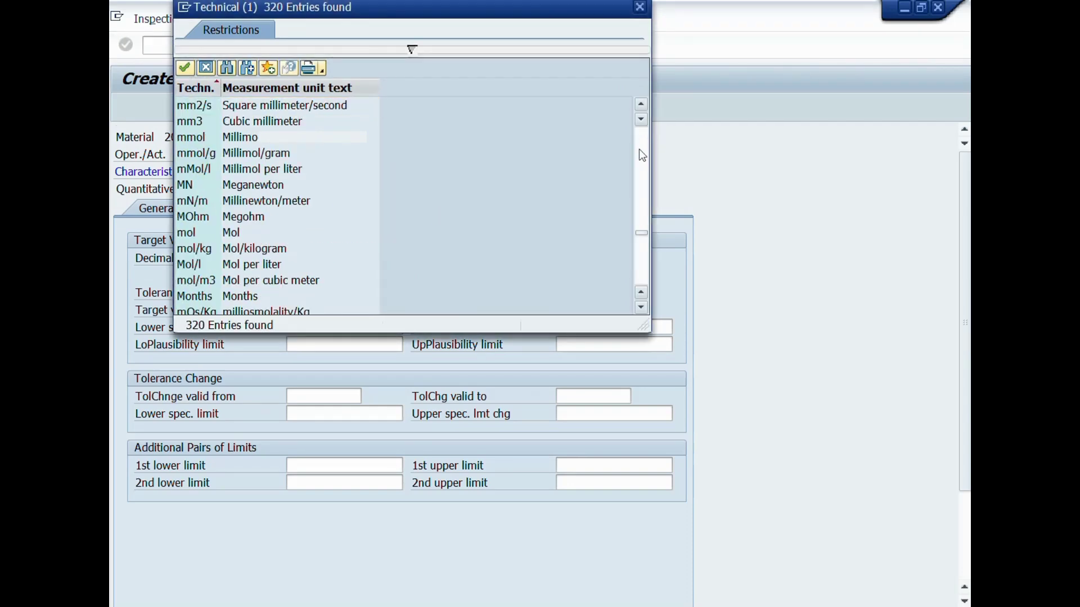
pyautogui.scroll(3, 203, 248)
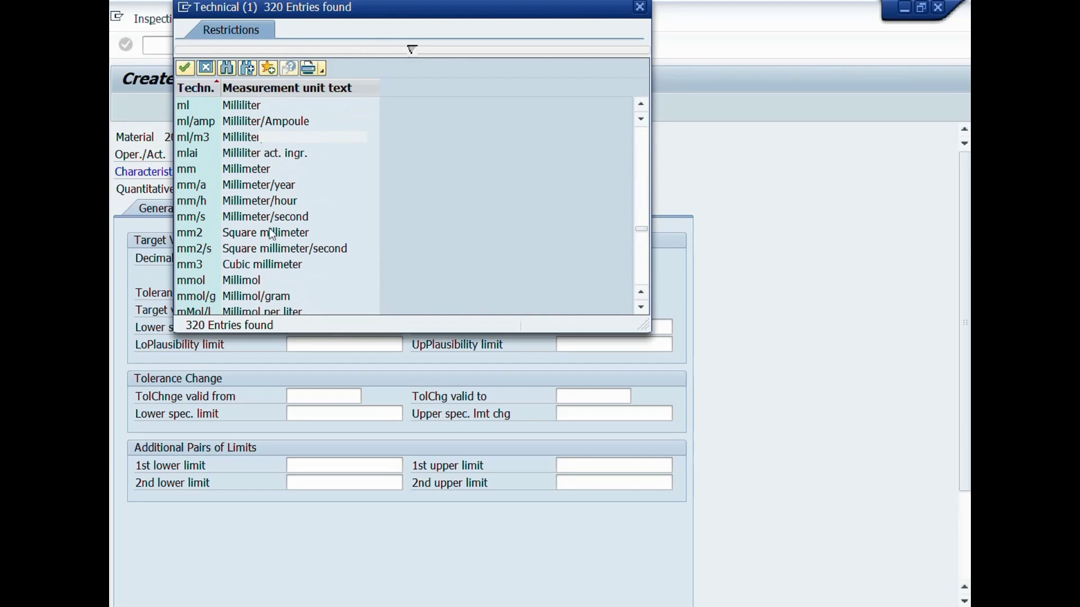
pyautogui.press('Escape')
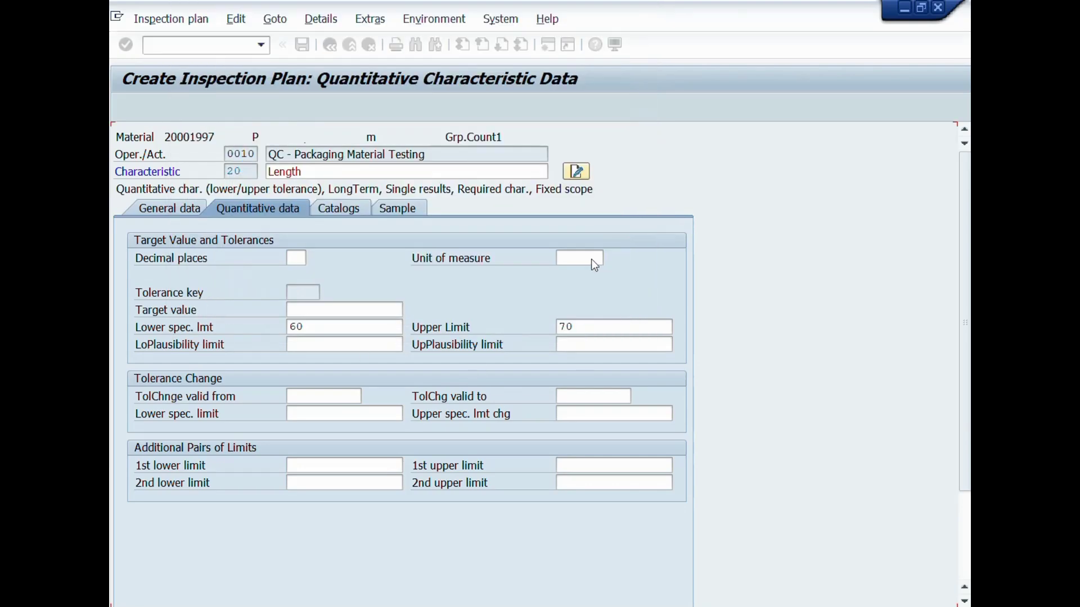
pyautogui.click(296, 260)
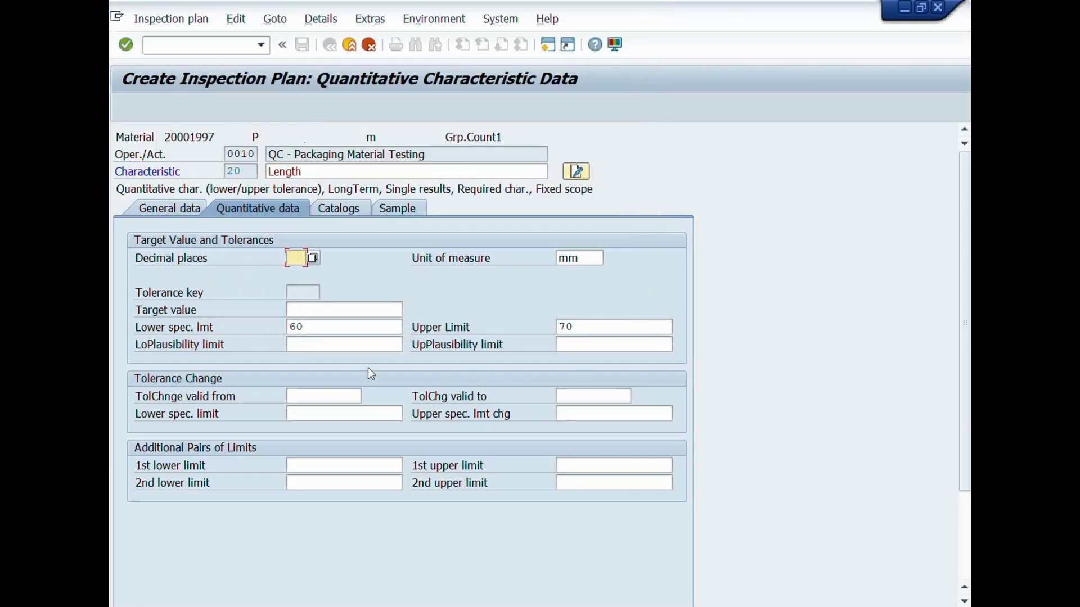
pyautogui.write('2')
pyautogui.click(339, 326)
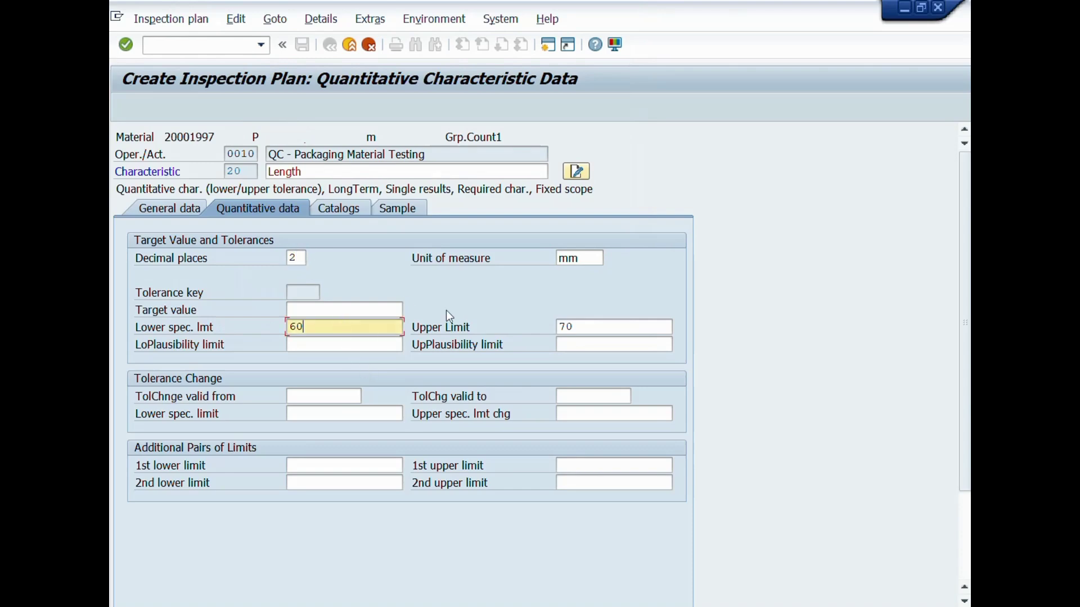
pyautogui.click(585, 260)
pyautogui.click(606, 326)
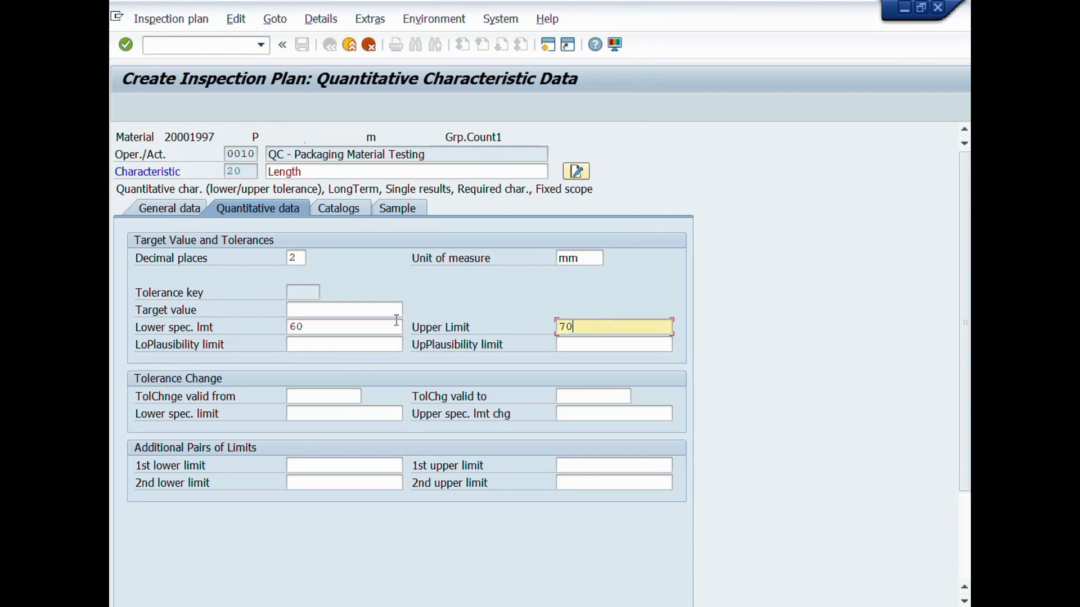
pyautogui.click(380, 321)
pyautogui.press('Return')
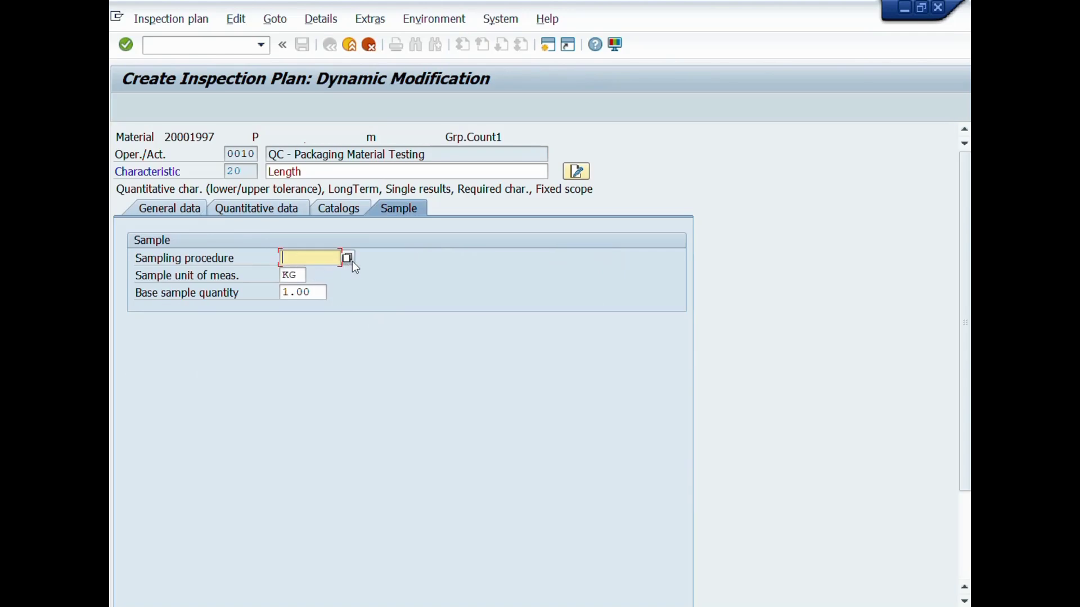
# Assign sampling procedure AFIX-05 to the Length characteristic with G as the sample unit of measure
pyautogui.click(288, 275)
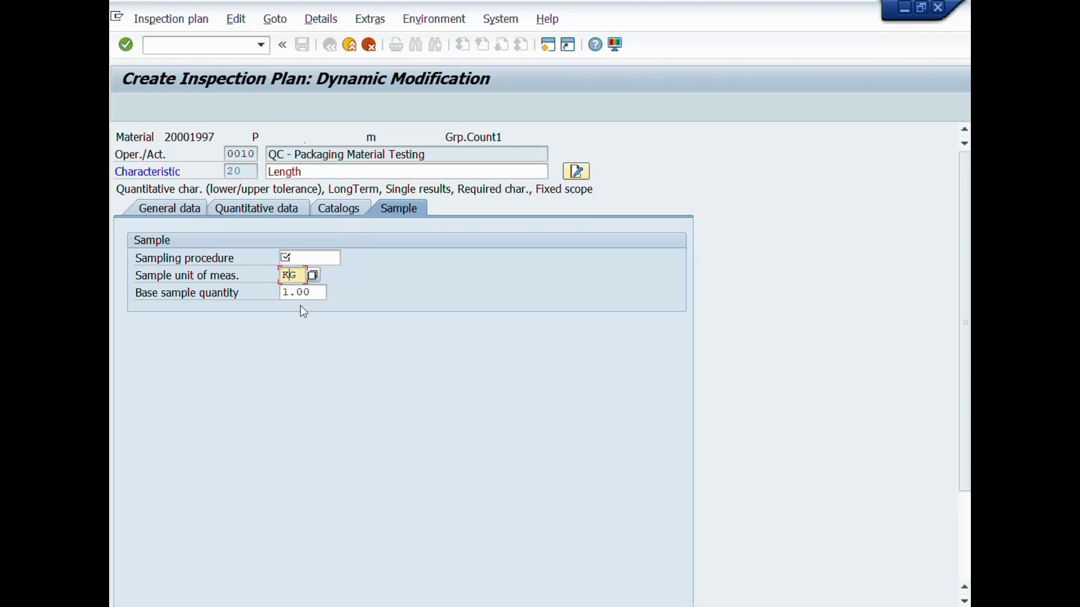
pyautogui.click(320, 258)
pyautogui.click(305, 271)
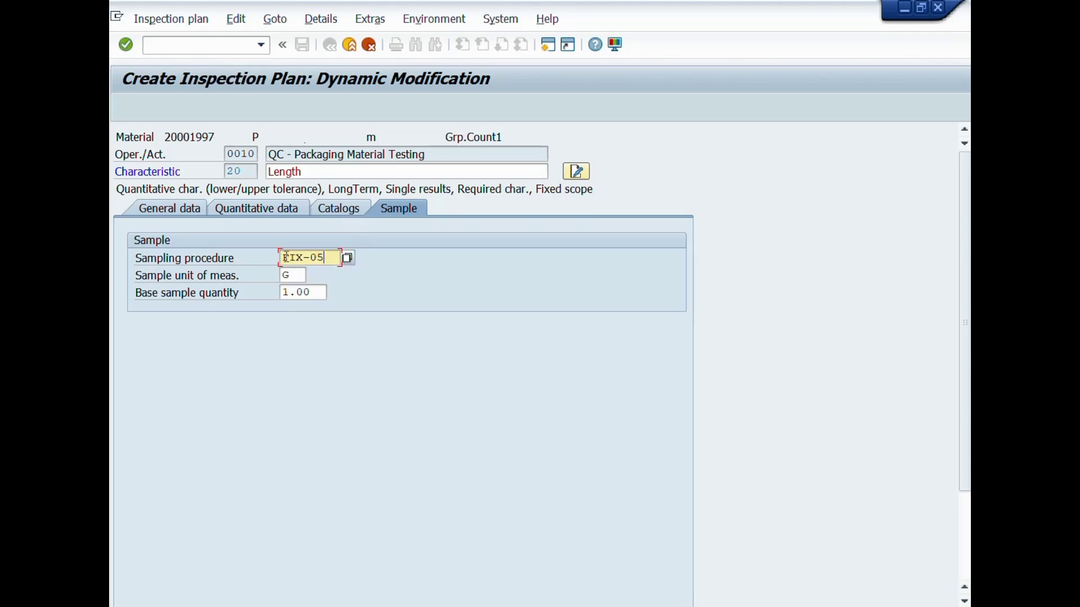
pyautogui.click(285, 257)
pyautogui.write('A')
pyautogui.press('Return')
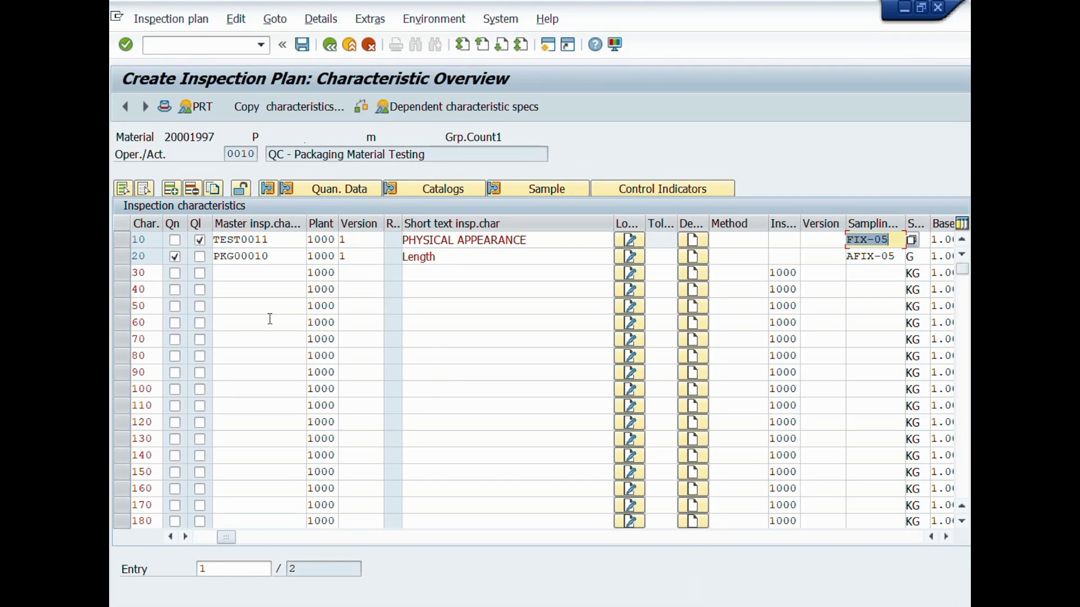
# Assign master inspection characteristic PKG00008 to characteristic 30
pyautogui.click(284, 271)
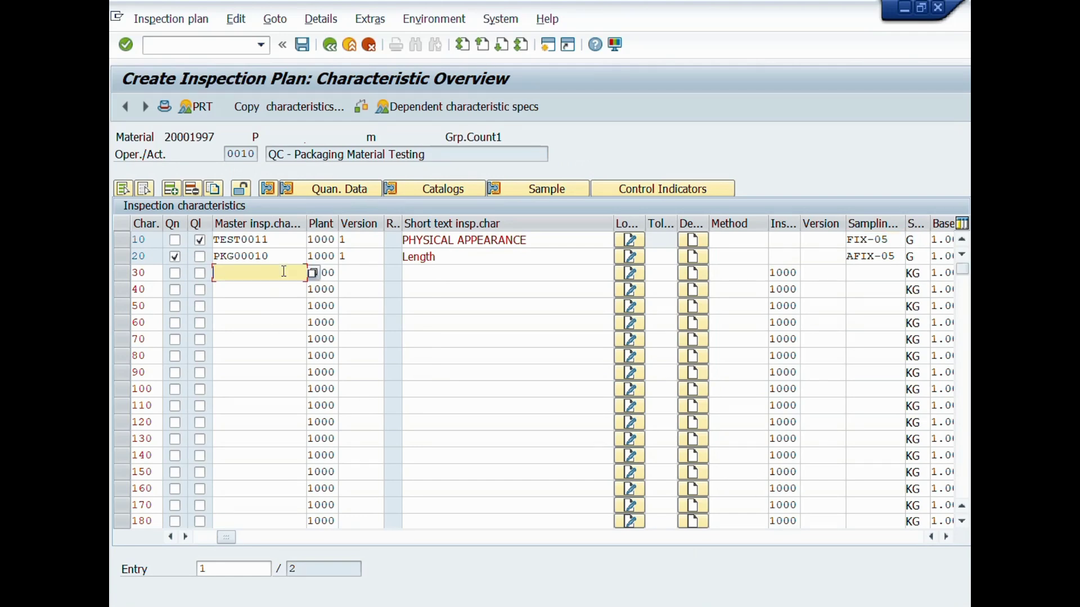
pyautogui.write('PK')
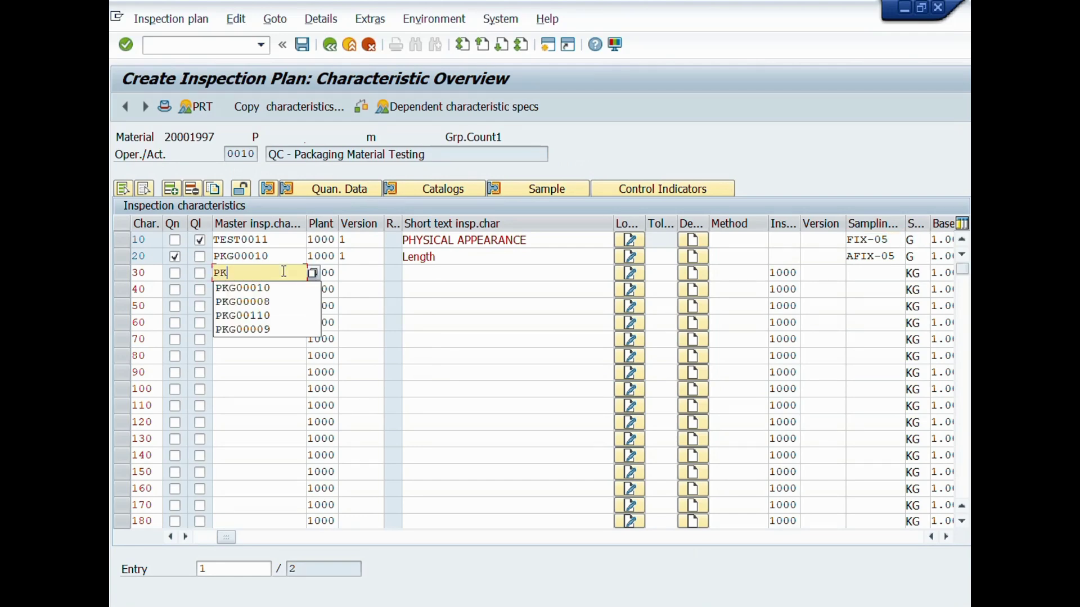
pyautogui.write('G')
pyautogui.click(251, 302)
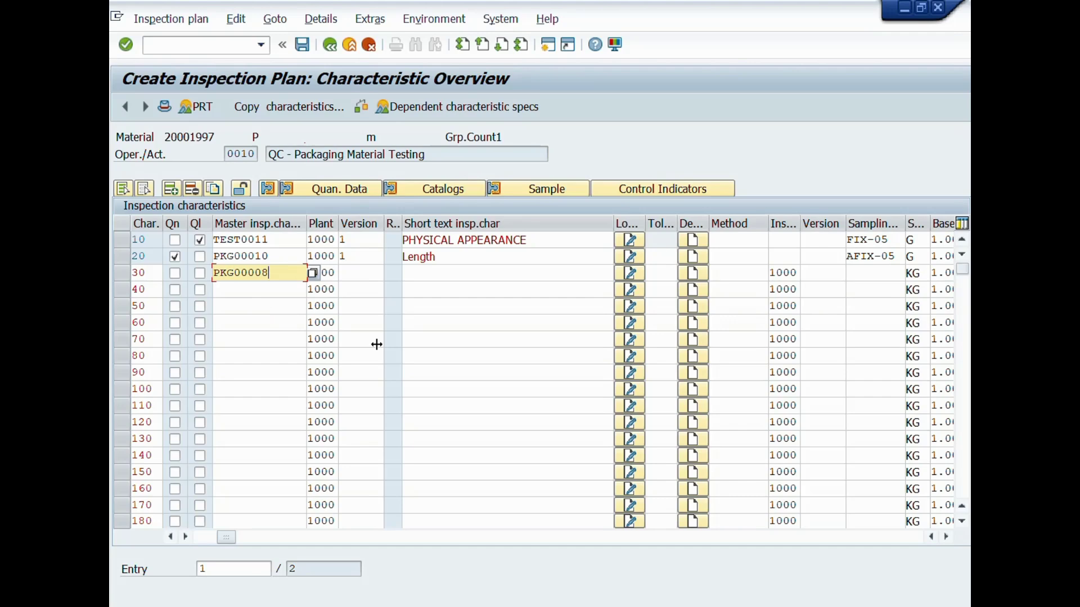
pyautogui.press('Return')
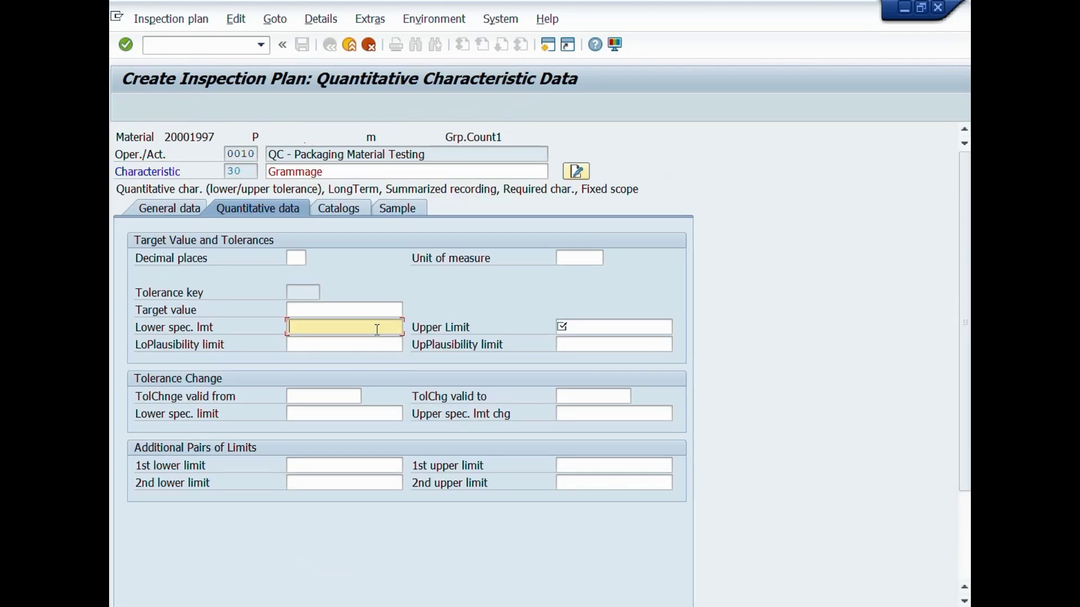
# Enter Grammage limits of 340 to 360 with unit g/m2 and 2 decimal places, and confirm the quantitative data
pyautogui.write('340')
pyautogui.press('Tab')
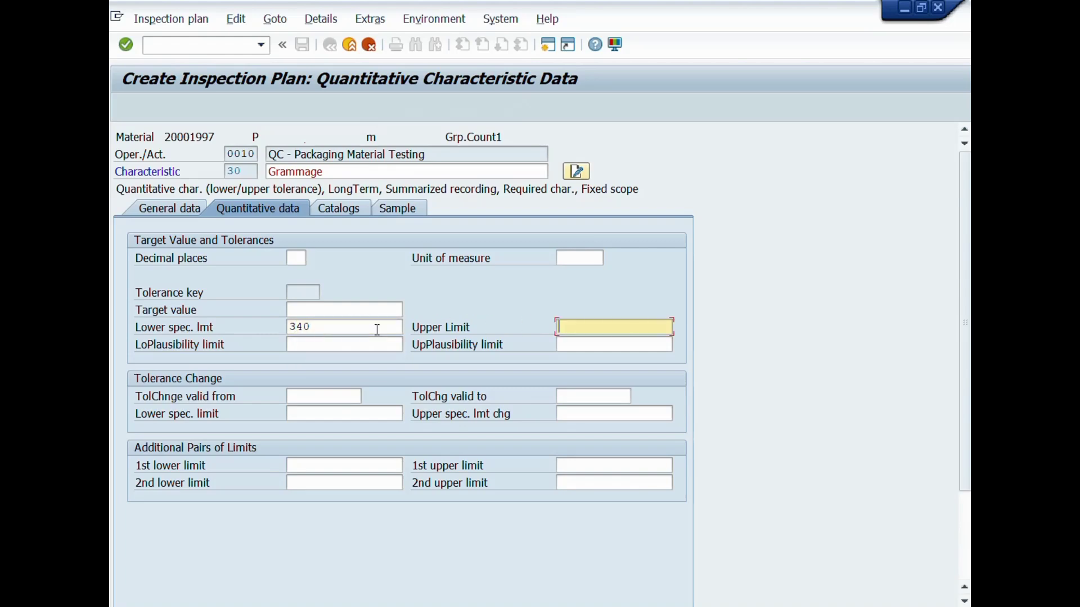
pyautogui.write('360')
pyautogui.click(585, 261)
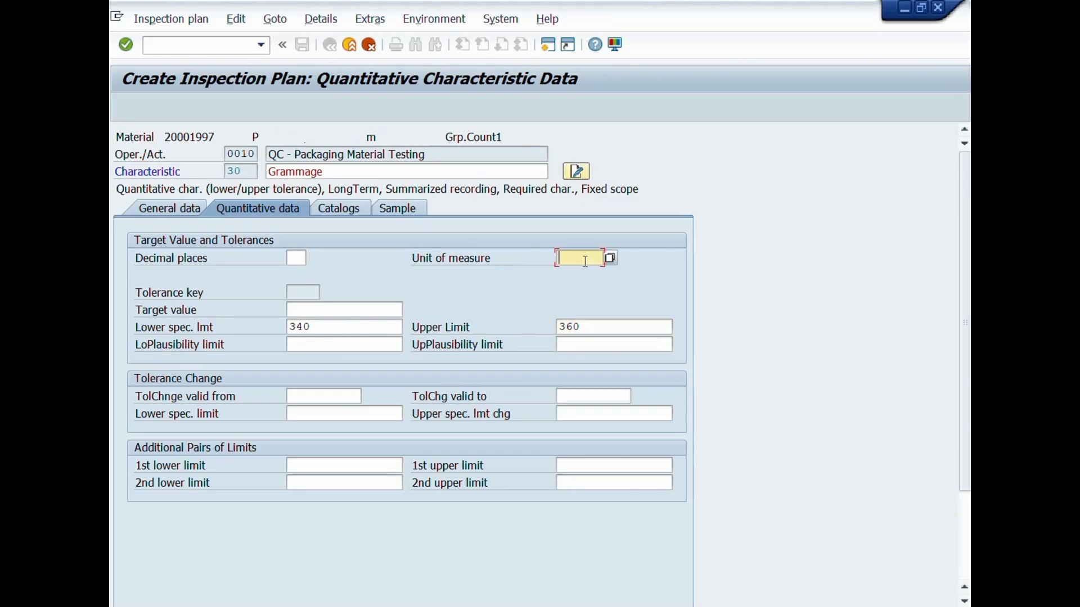
pyautogui.write('g/m2')
pyautogui.click(293, 259)
pyautogui.write('2')
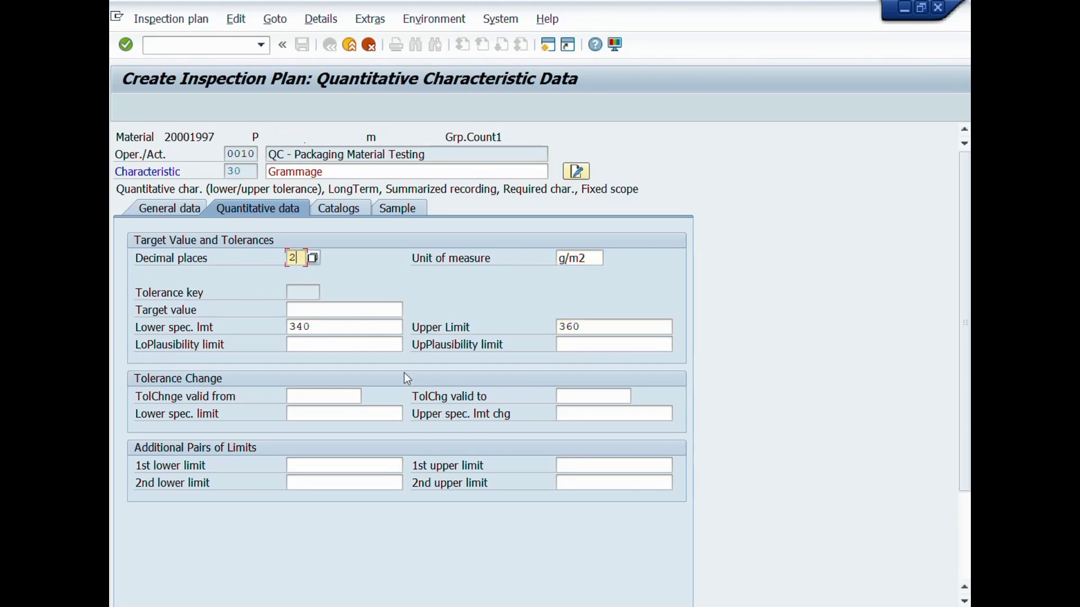
pyautogui.press('Return')
# Assign sampling procedure AFIX-05 to the Grammage characteristic and set its sample unit of measure to G
pyautogui.press('F4')
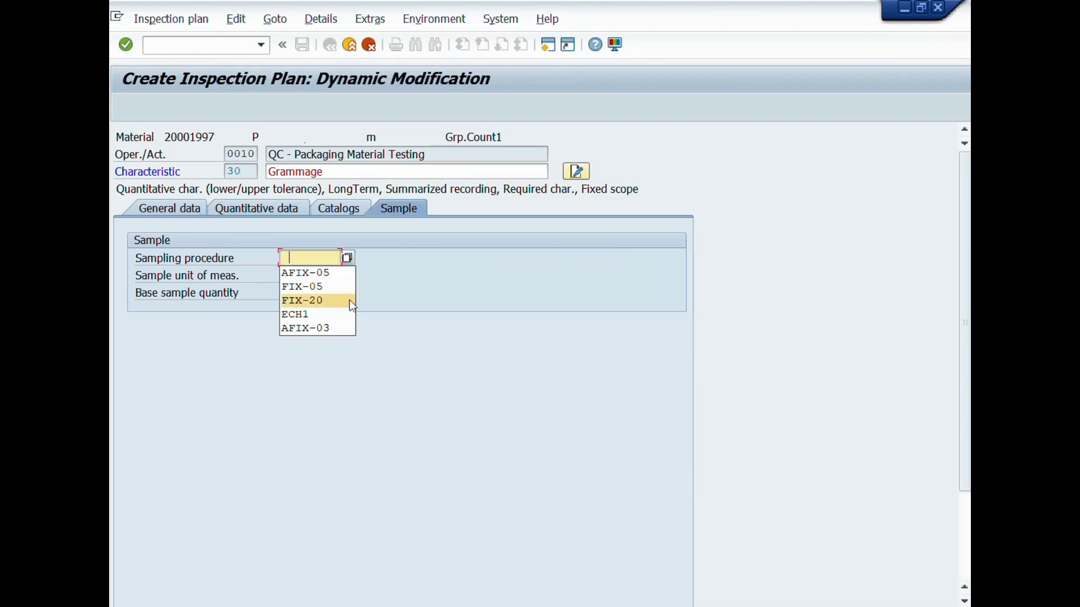
pyautogui.click(329, 272)
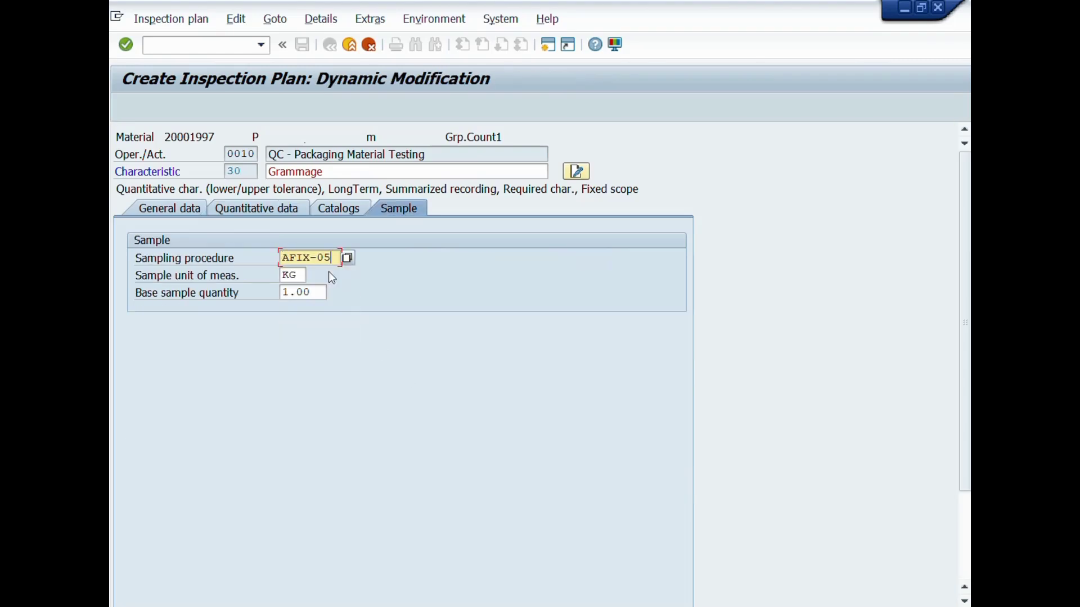
pyautogui.click(283, 274)
pyautogui.press('Return')
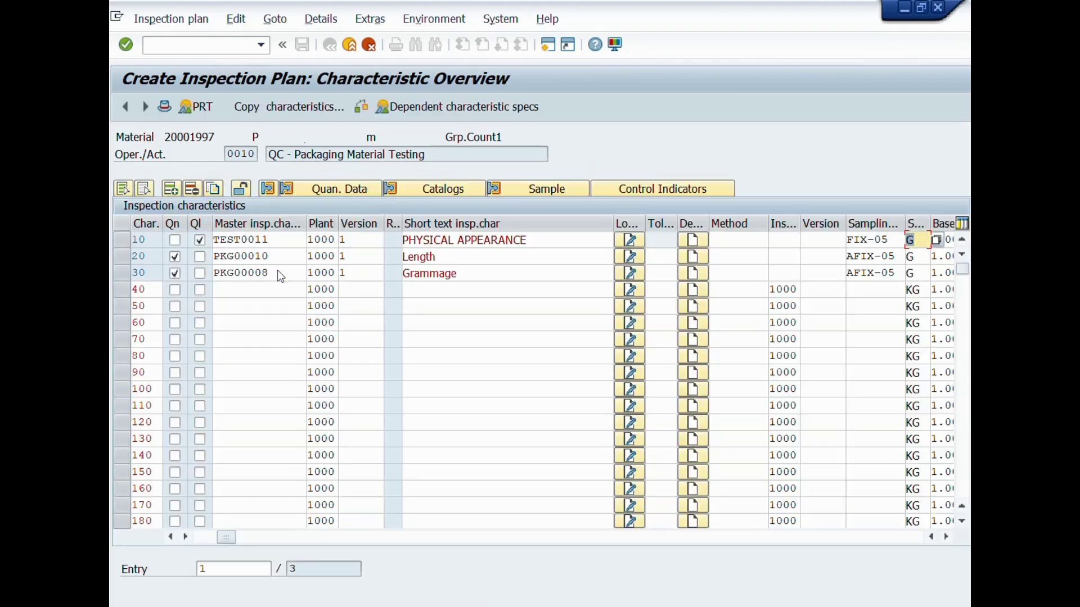
# Assign master inspection characteristic PKG00009 to characteristic 40
pyautogui.click(283, 289)
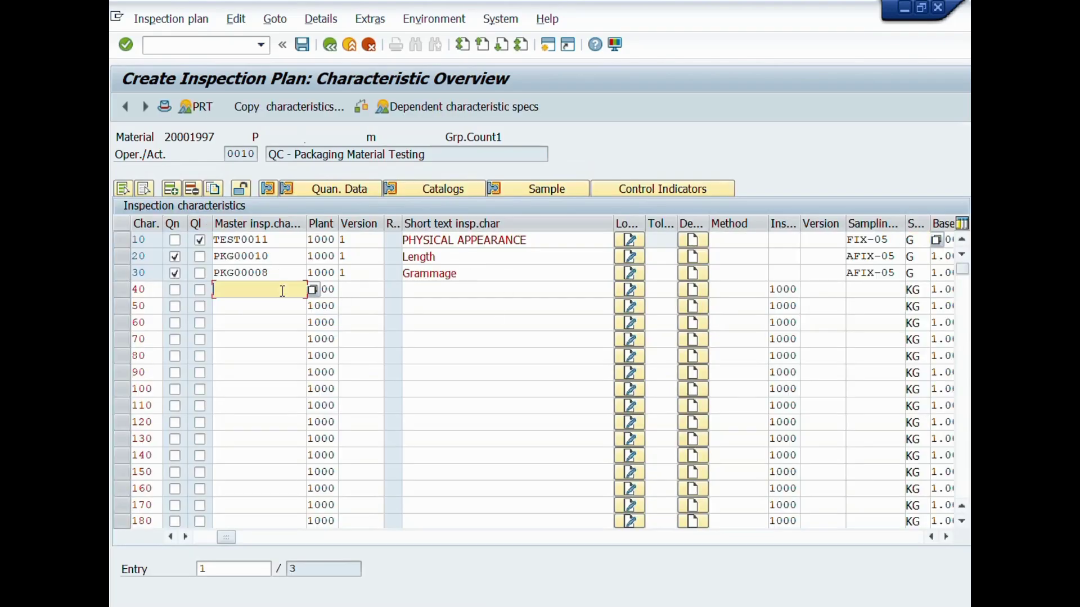
pyautogui.write('pkg')
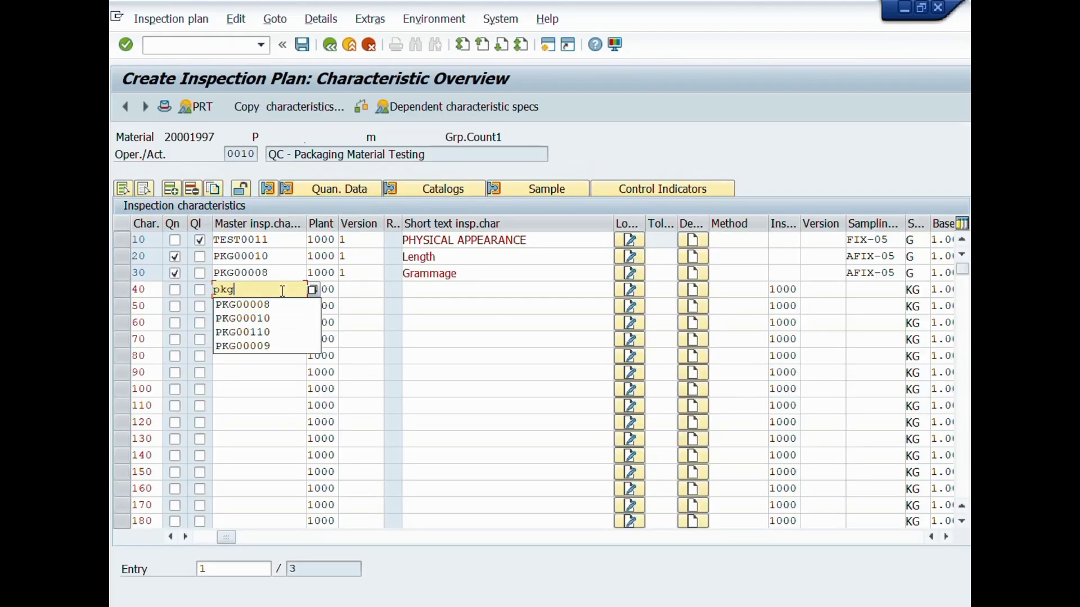
pyautogui.click(271, 346)
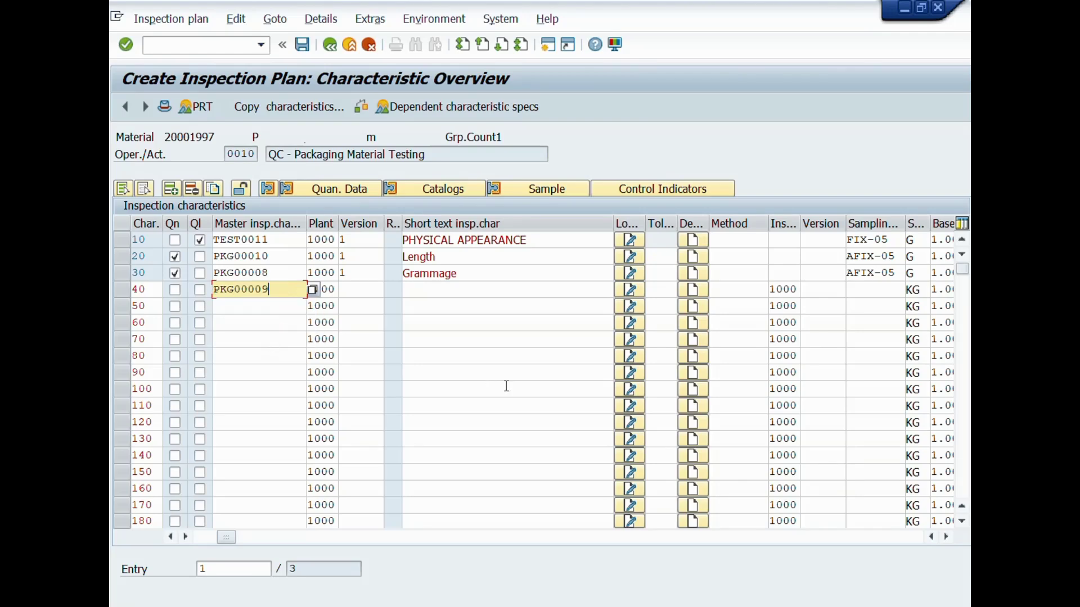
pyautogui.press('Return')
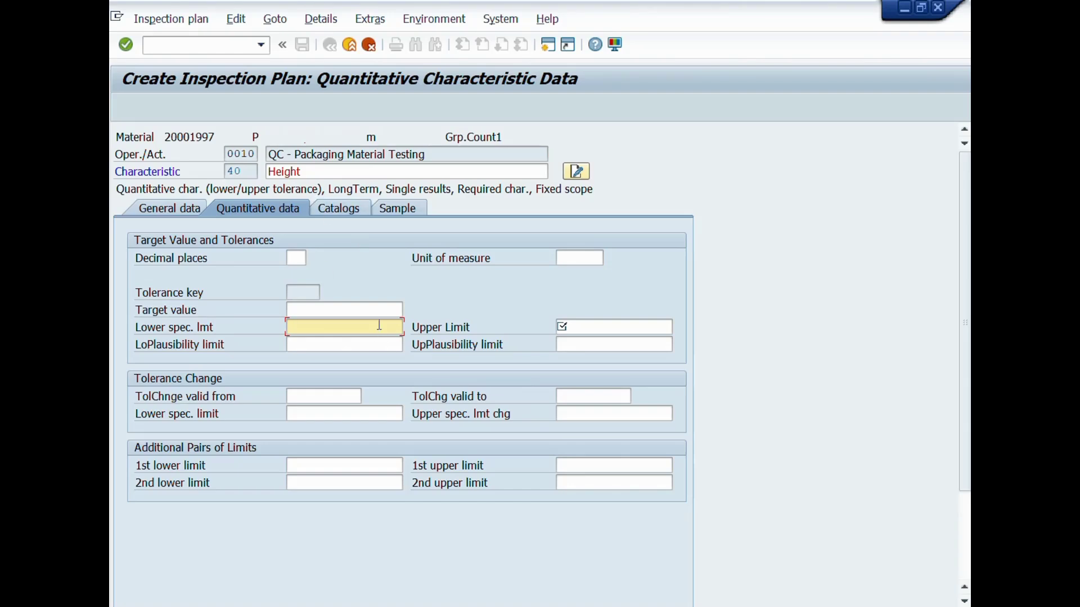
# Enter Height limits of 120 to 140 with unit mm and 2 decimal places, and confirm the quantitative data
pyautogui.write('120')
pyautogui.press('Tab')
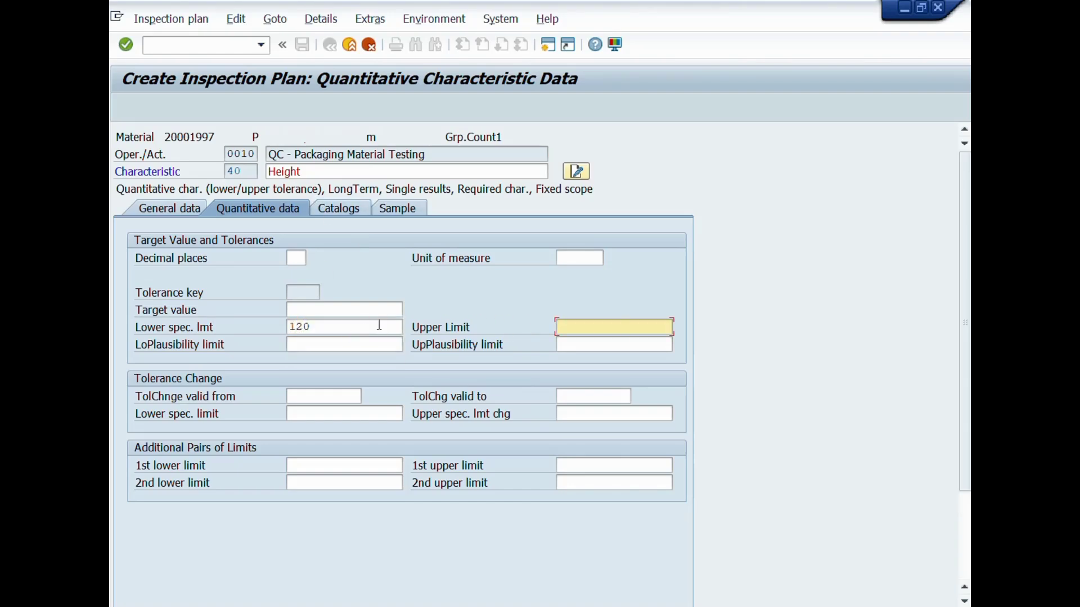
pyautogui.write('140')
pyautogui.click(576, 259)
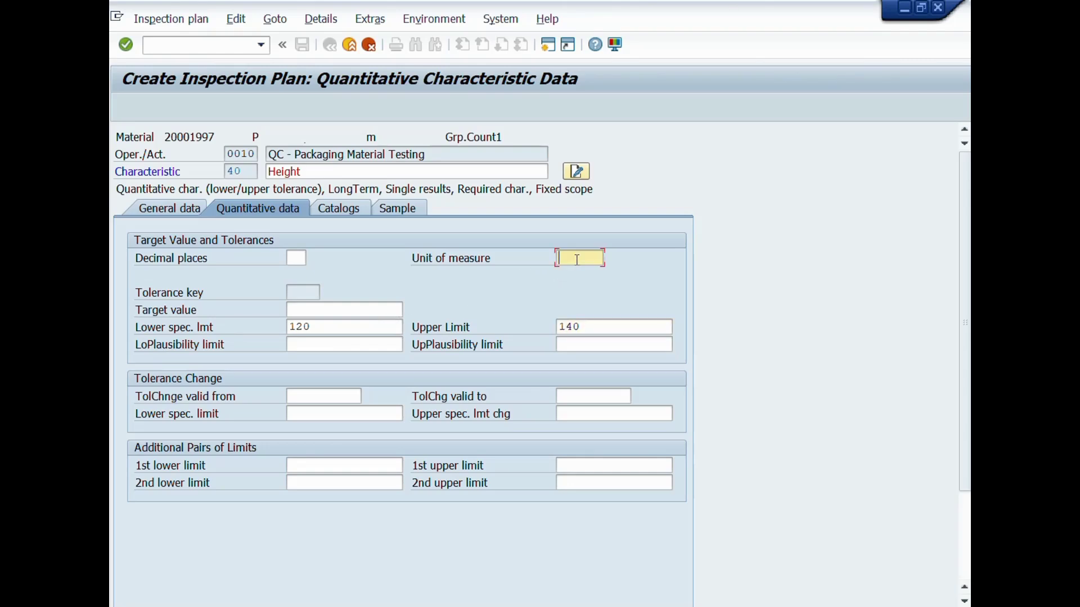
pyautogui.click(568, 287)
pyautogui.click(305, 257)
pyautogui.write('0')
pyautogui.press('Return')
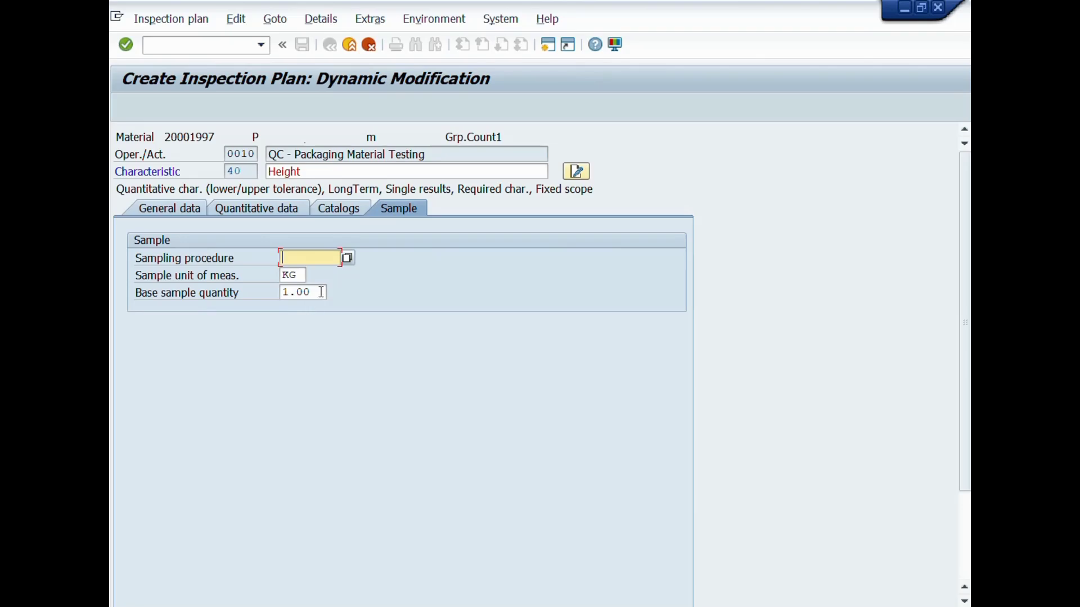
# Assign sampling procedure AFIX-05 to the Height characteristic and set its sample unit of measure to G
pyautogui.click(309, 258)
pyautogui.click(309, 272)
pyautogui.press('Tab')
pyautogui.press('BackSpace')
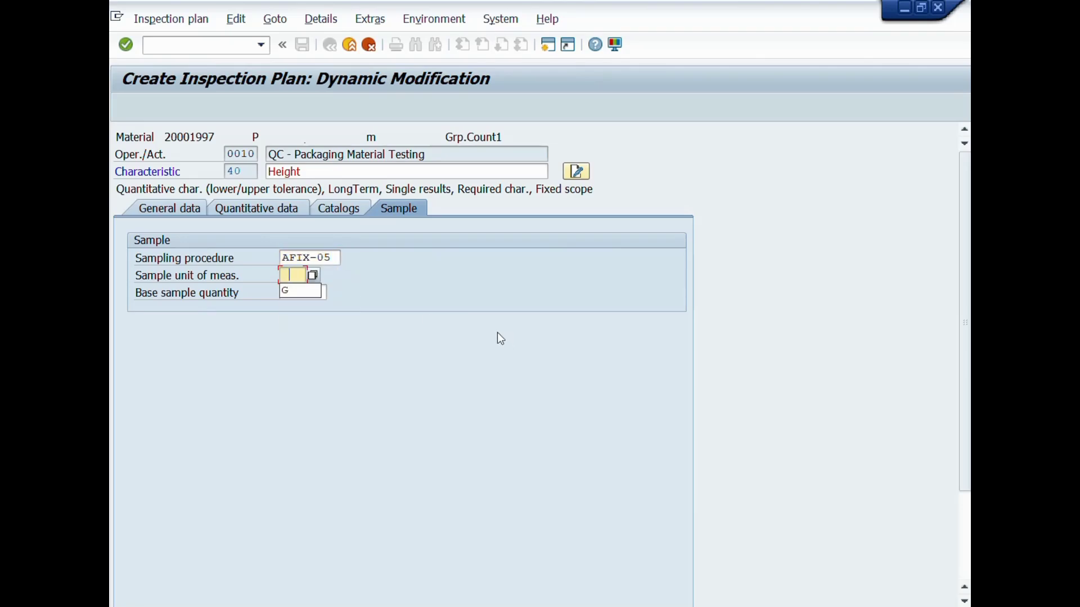
pyautogui.click(302, 291)
pyautogui.press('Return')
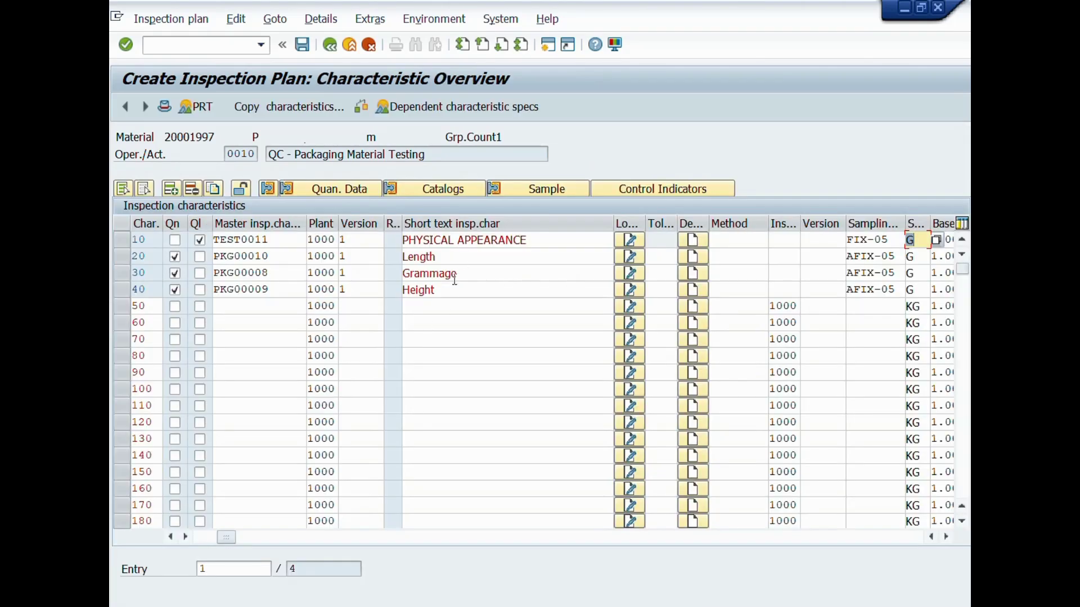
# Review the control indicators of the Height characteristic, including its results confirmation options, and close them without changes
pyautogui.click(118, 290)
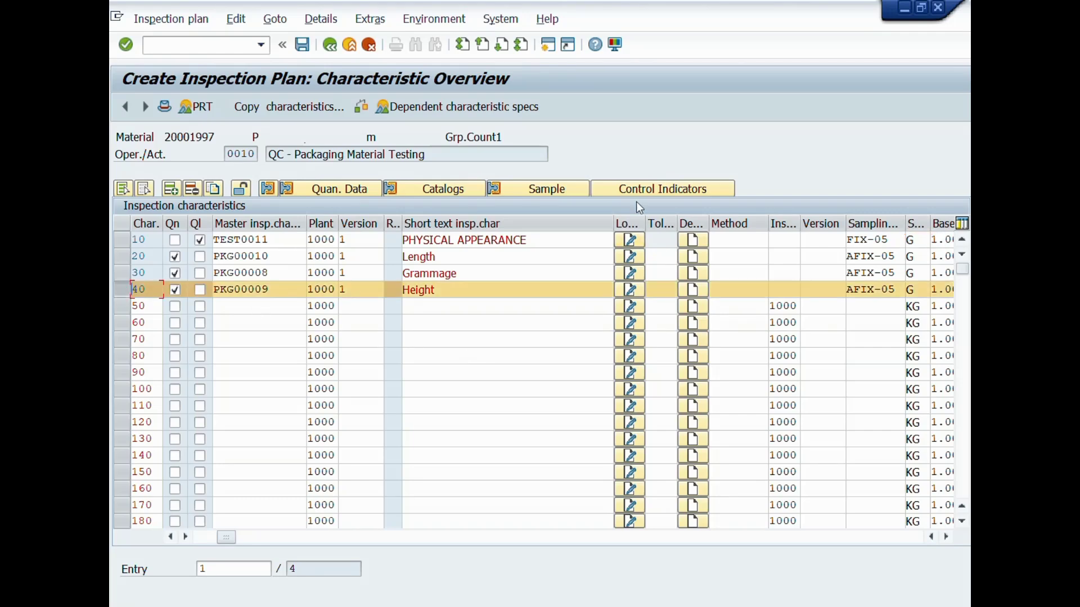
pyautogui.click(631, 188)
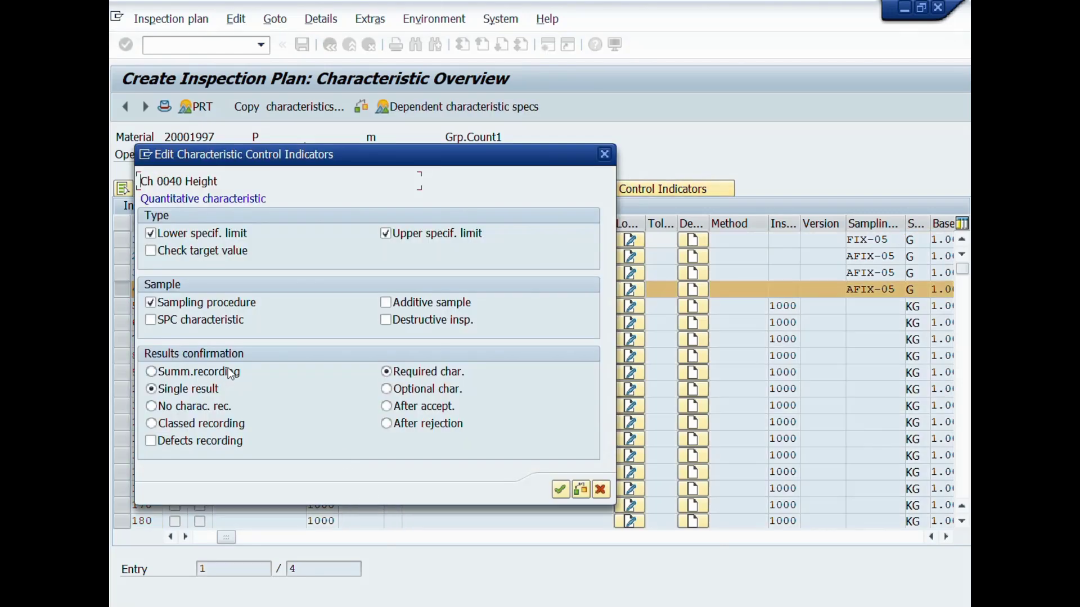
pyautogui.click(228, 370)
pyautogui.click(189, 389)
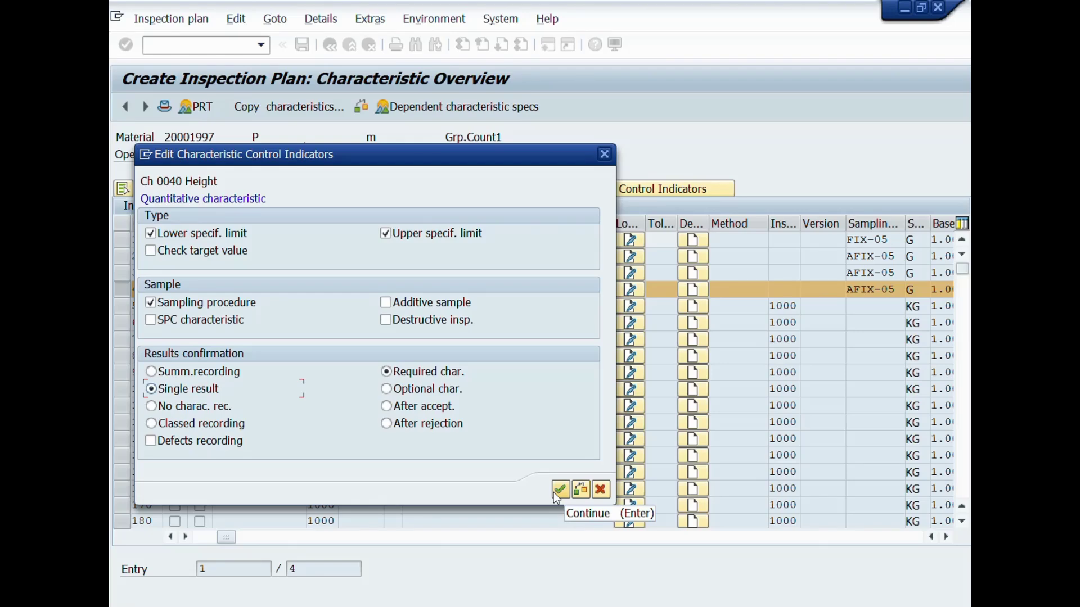
pyautogui.click(600, 490)
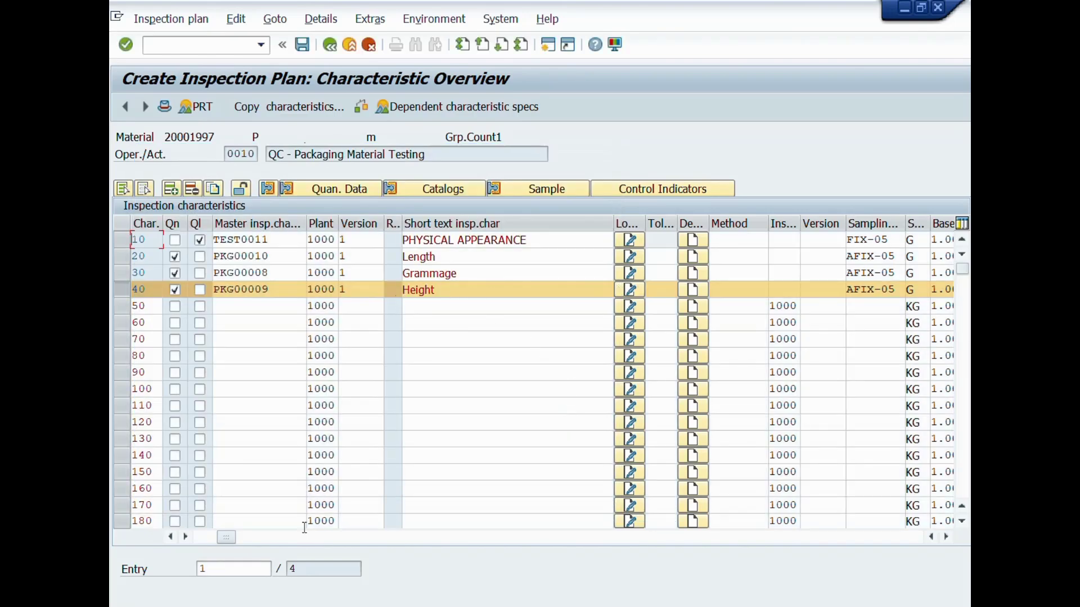
# Check the specification limits of the quantitative characteristics and the selected set of the PHYSICAL APPEARANCE characteristic
pyautogui.moveTo(231, 538); pyautogui.dragTo(537, 538)
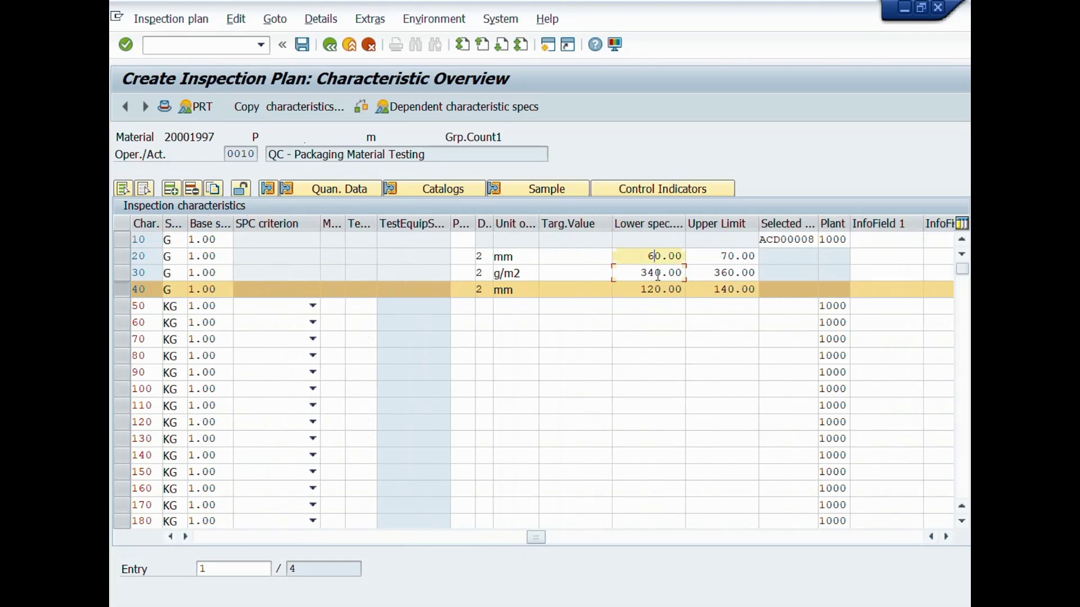
pyautogui.click(721, 289)
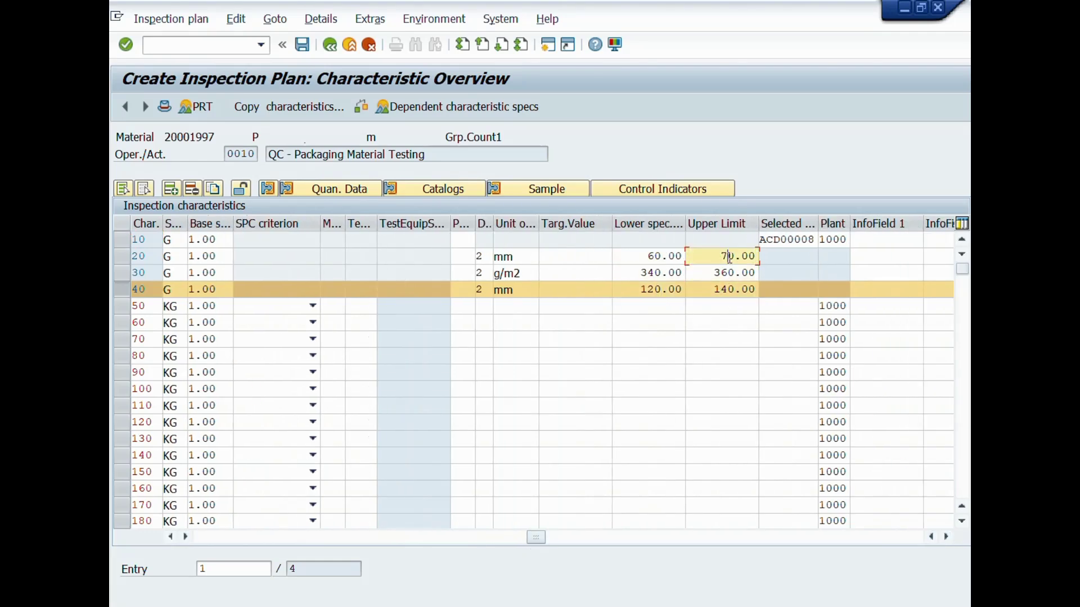
pyautogui.click(794, 240)
pyautogui.moveTo(536, 538); pyautogui.dragTo(207, 558)
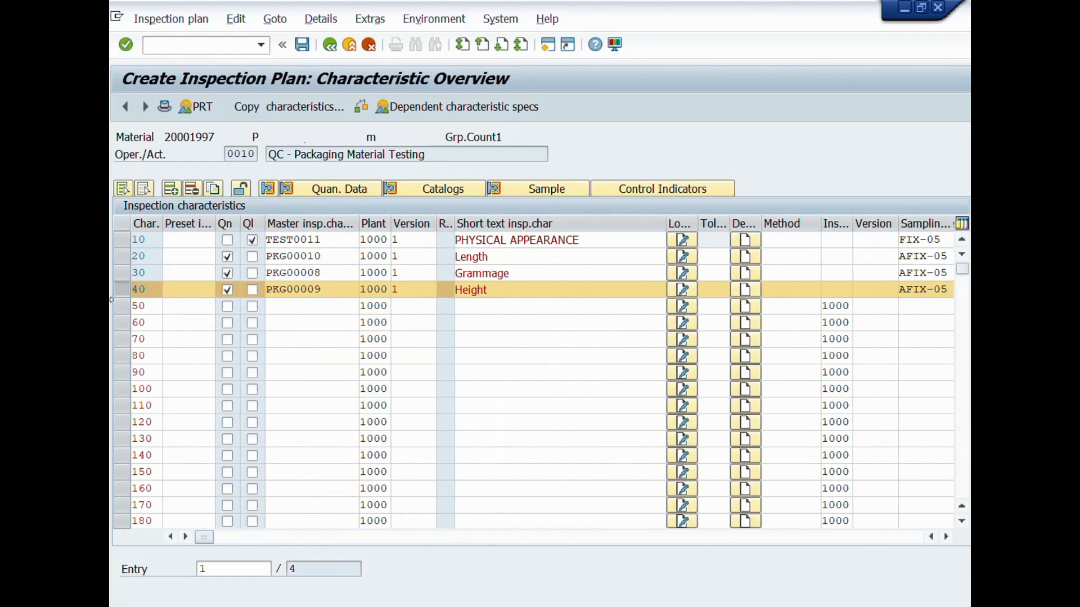
pyautogui.click(320, 306)
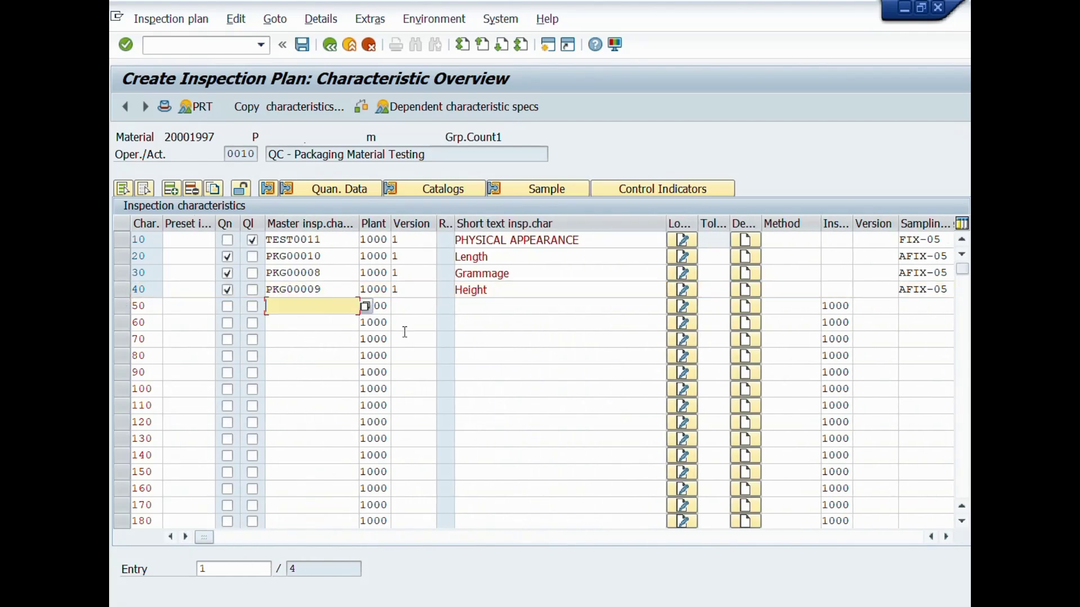
pyautogui.press('Down')
pyautogui.press('Down')
pyautogui.press('Down')
pyautogui.press('Down')
pyautogui.press('Down')
pyautogui.press('Up')
pyautogui.press('Up')
pyautogui.press('Up')
pyautogui.press('Up')
pyautogui.press('Up')
# Review the sampling procedures and short texts assigned to characteristics 10 to 40
pyautogui.click(934, 290)
pyautogui.click(938, 273)
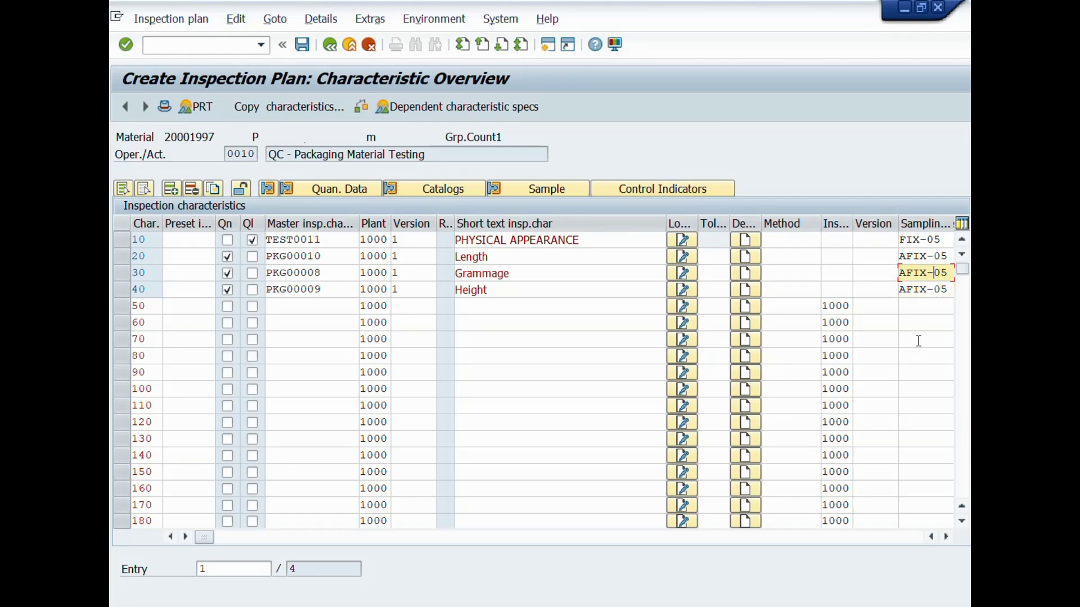
pyautogui.click(938, 257)
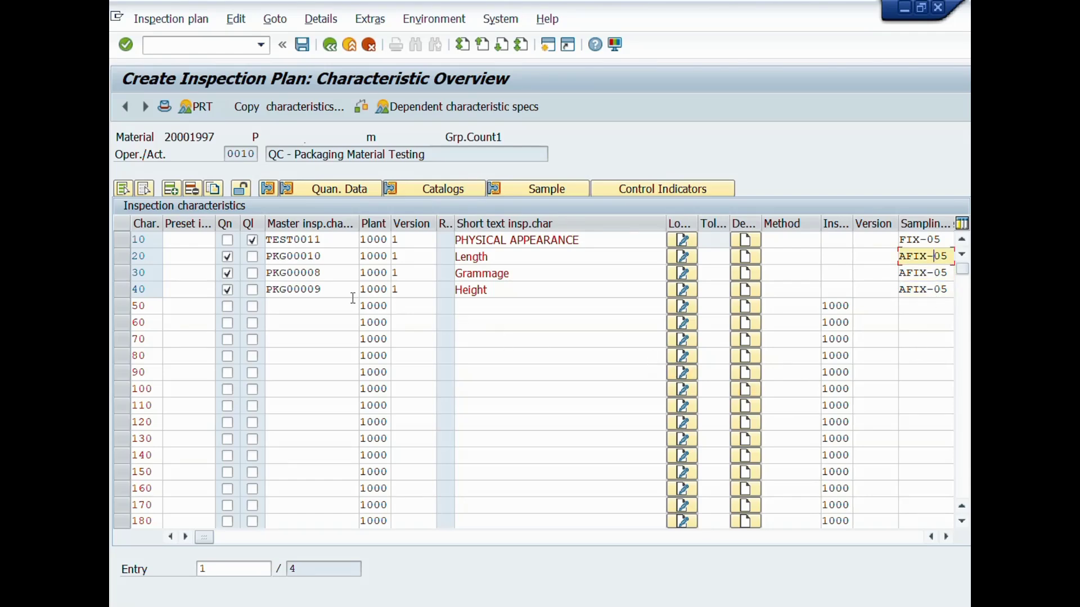
pyautogui.click(523, 286)
pyautogui.click(528, 272)
pyautogui.click(578, 254)
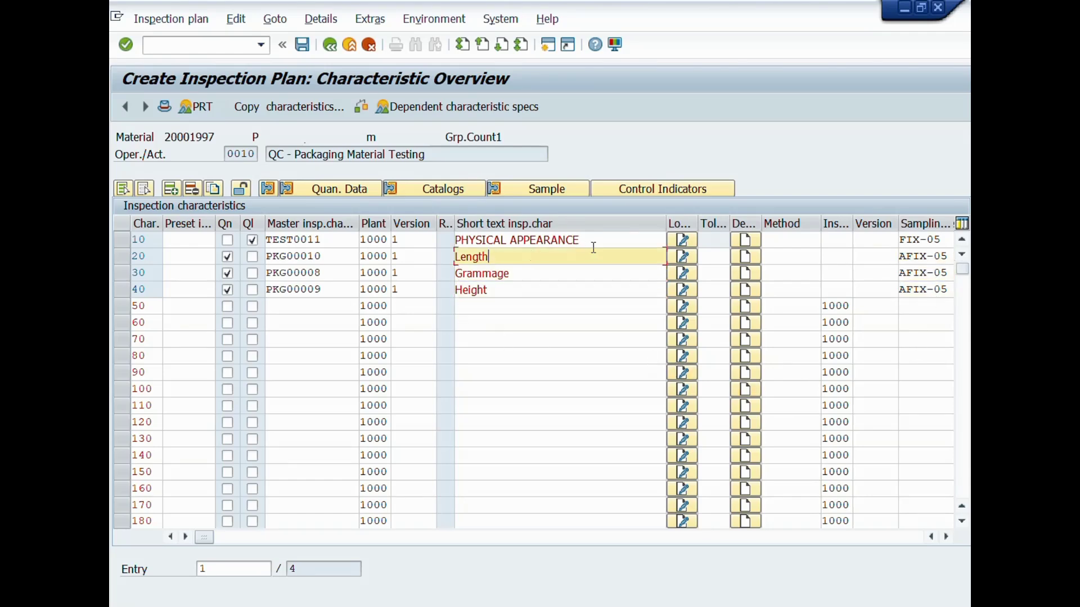
pyautogui.click(592, 241)
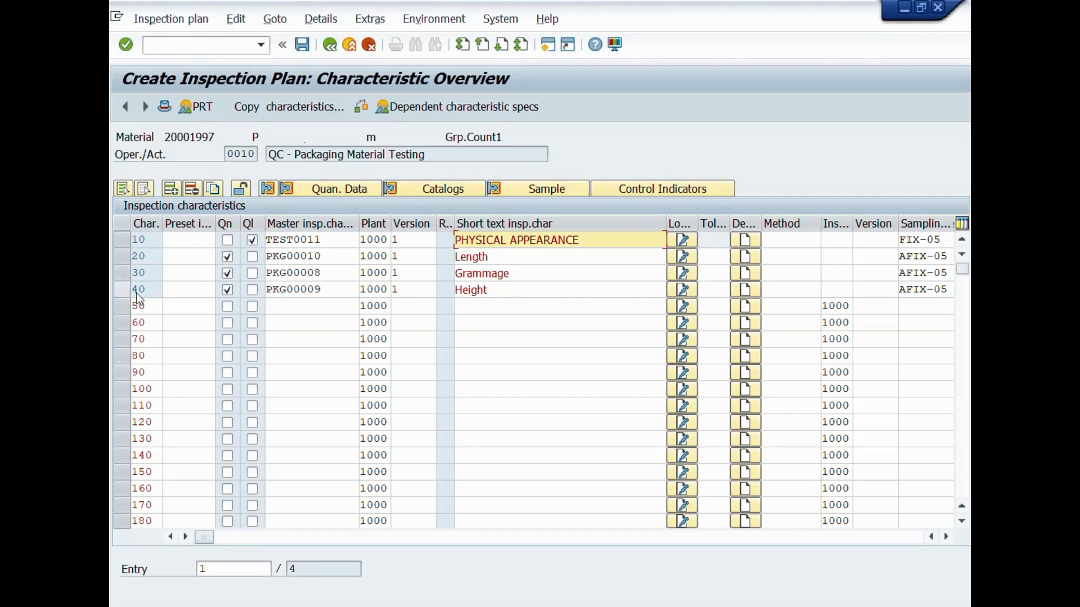
# Run the consistency check on the inspection plan, review its message log, and save the plan
pyautogui.click(361, 106)
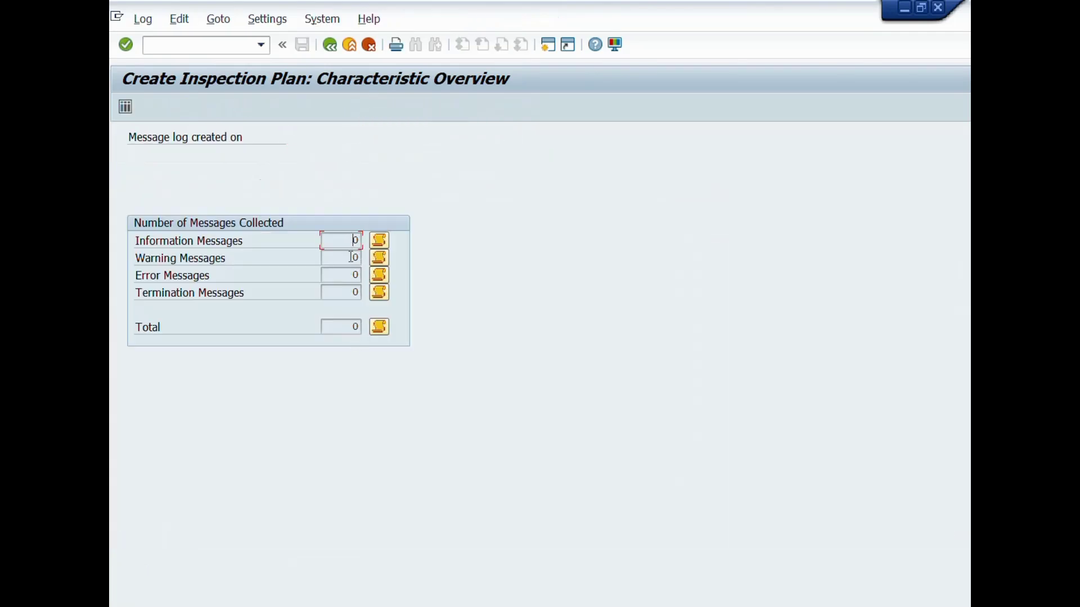
pyautogui.click(353, 292)
pyautogui.click(354, 326)
pyautogui.click(333, 241)
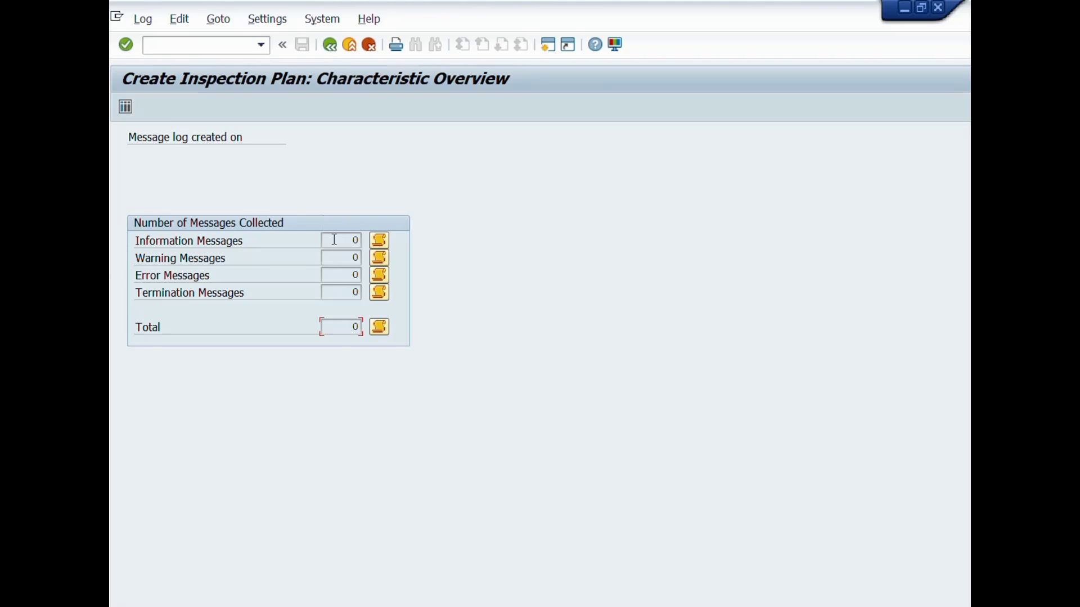
pyautogui.click(329, 45)
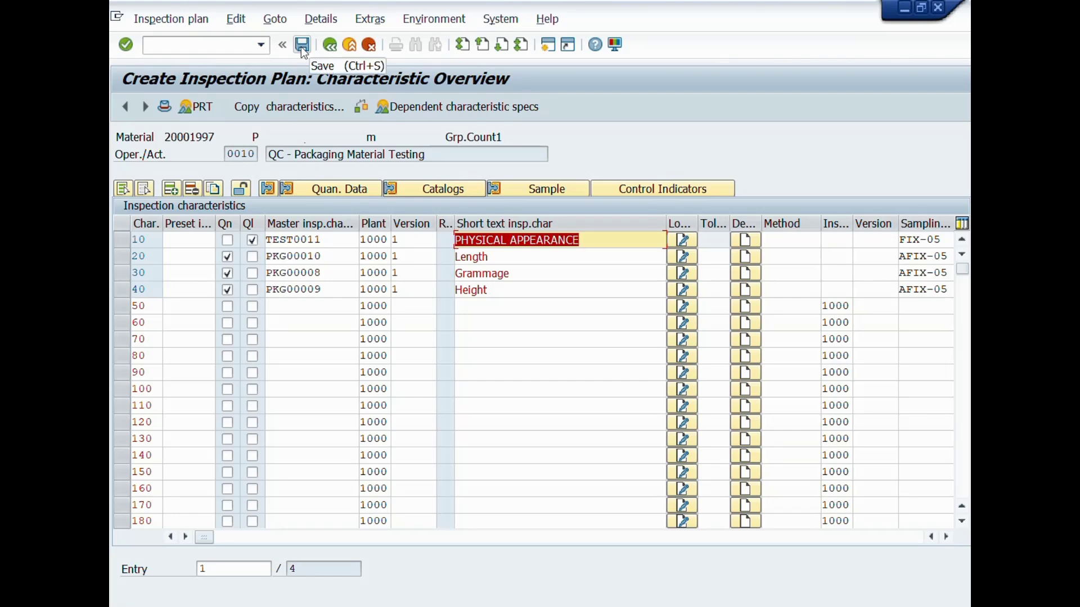
pyautogui.click(302, 48)
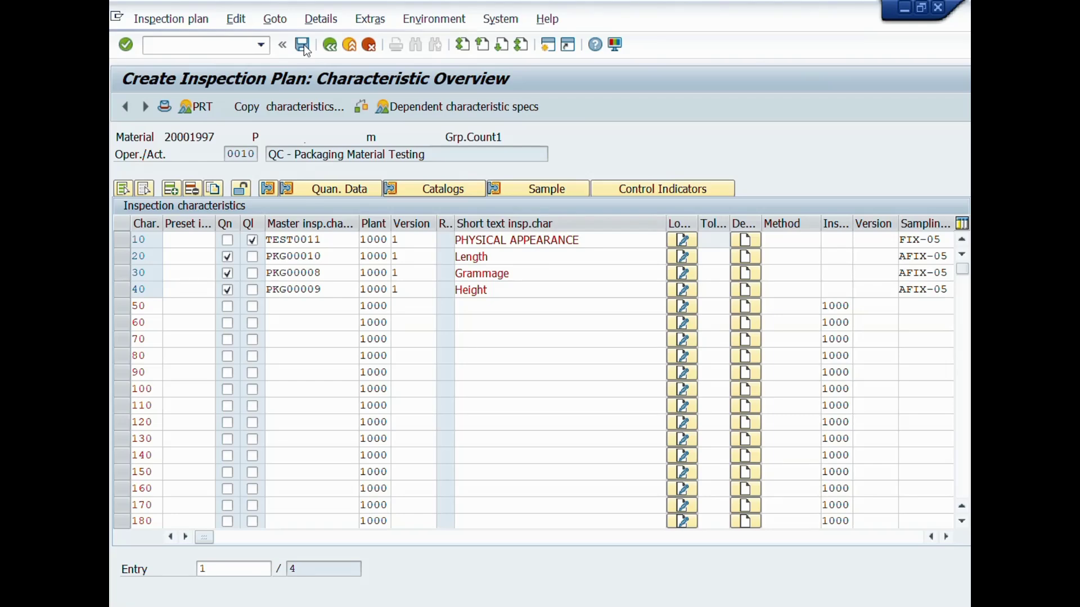